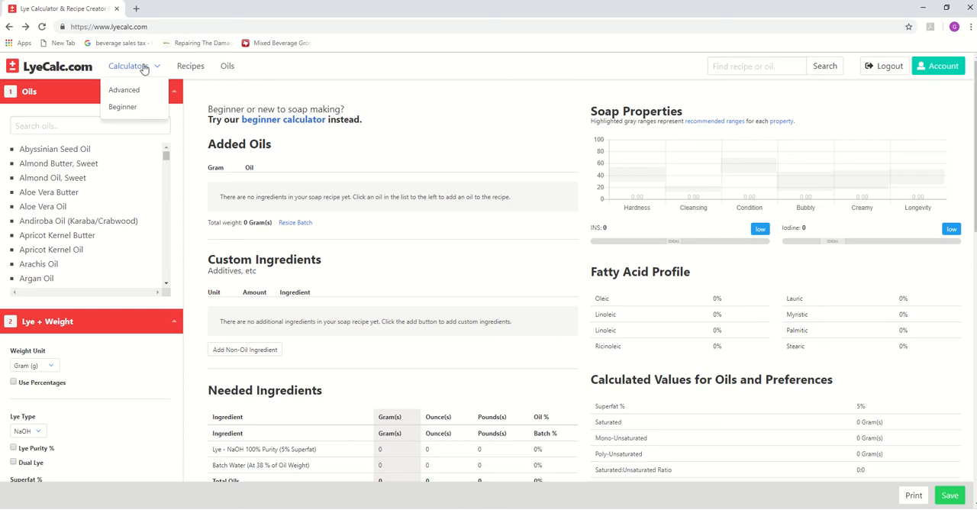
# - Look at the beginner calculator's opening page and return to the advanced calculator
pyautogui.click(149, 26)
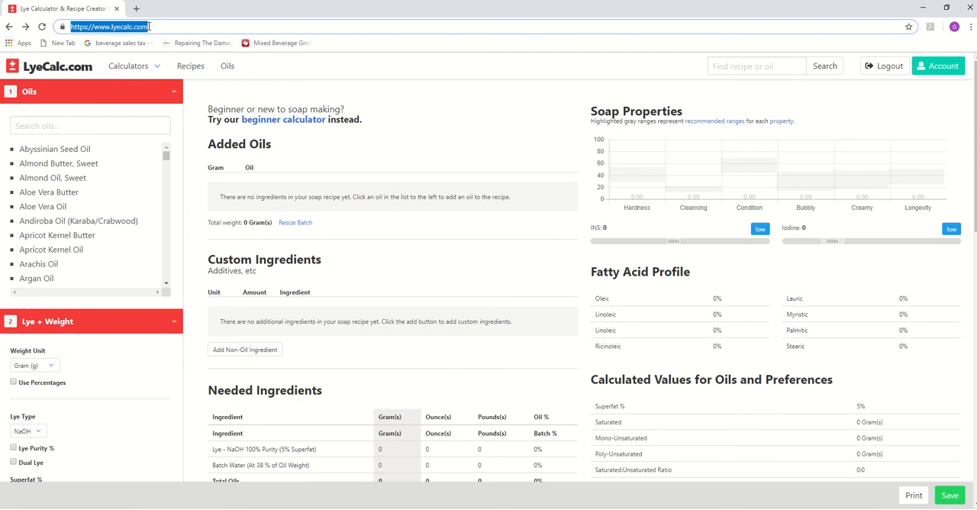
pyautogui.moveTo(145, 72)
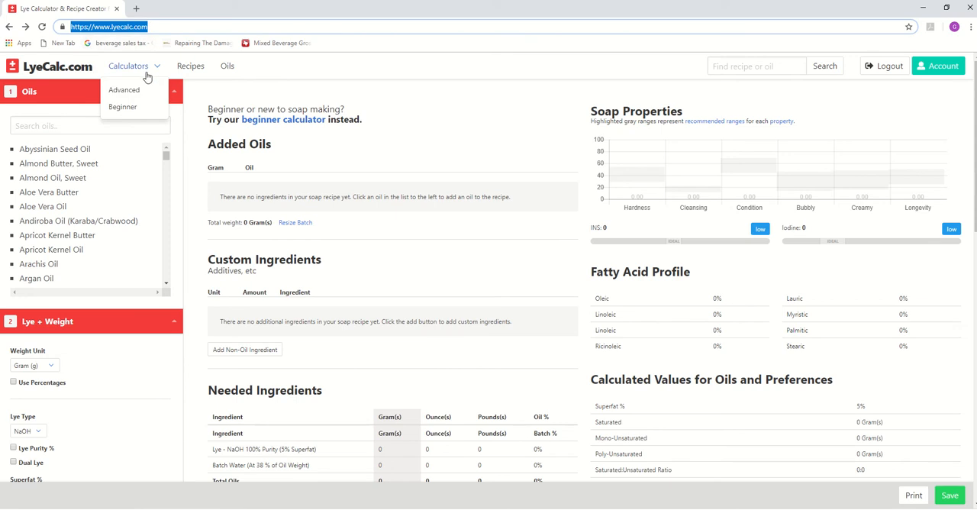
pyautogui.click(122, 107)
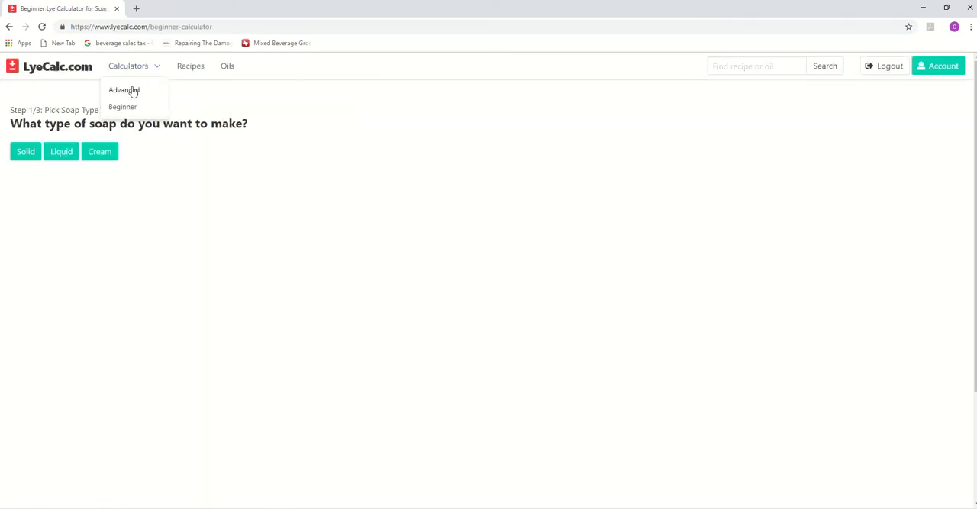
pyautogui.click(129, 93)
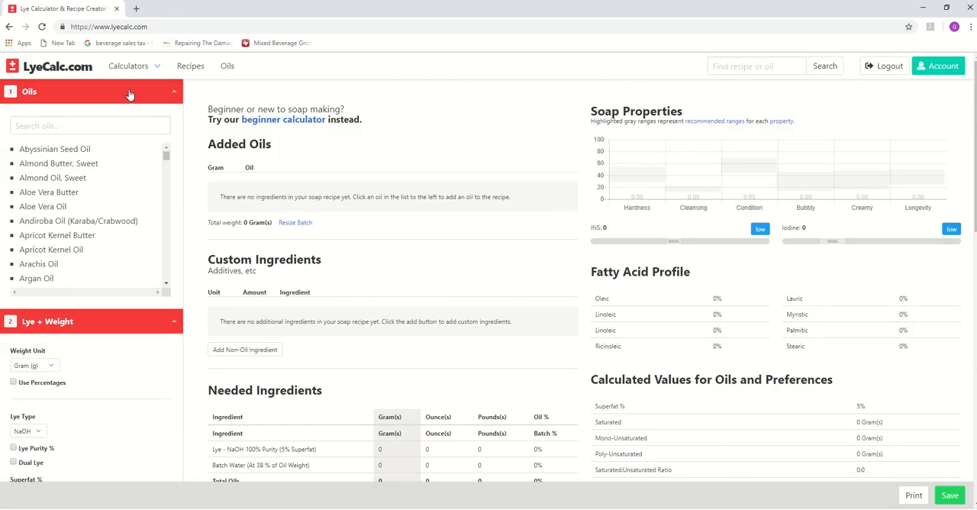
pyautogui.moveTo(142, 69)
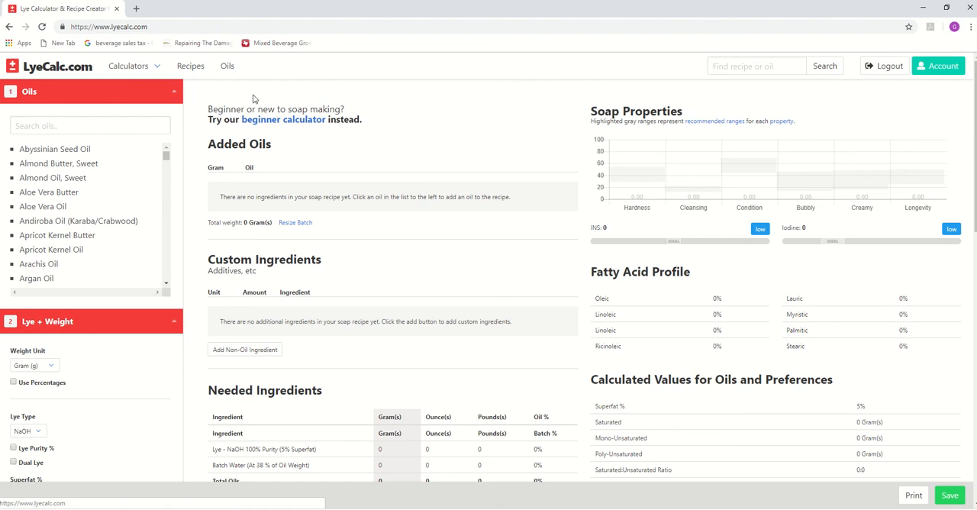
# - Find Rice Bran Oil in the oils list and add it to the recipe
pyautogui.click(95, 118)
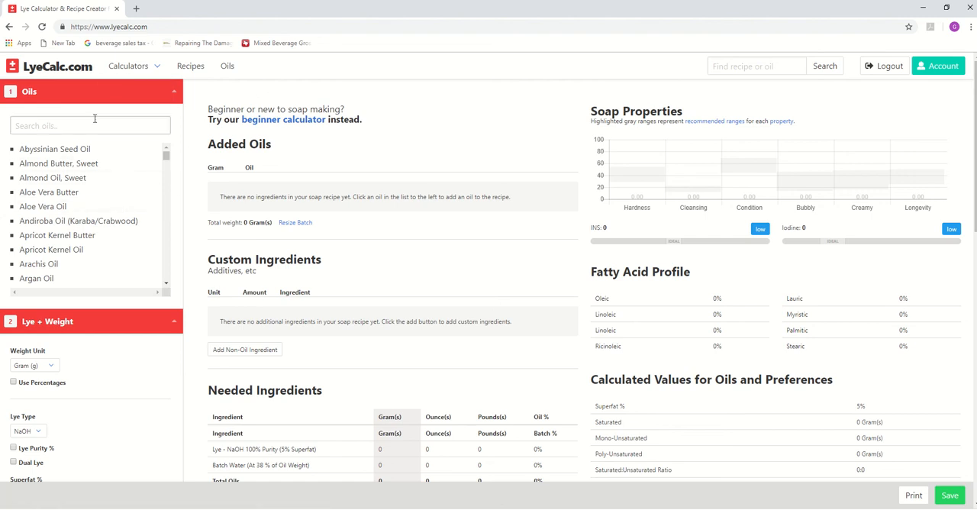
pyautogui.click(96, 131)
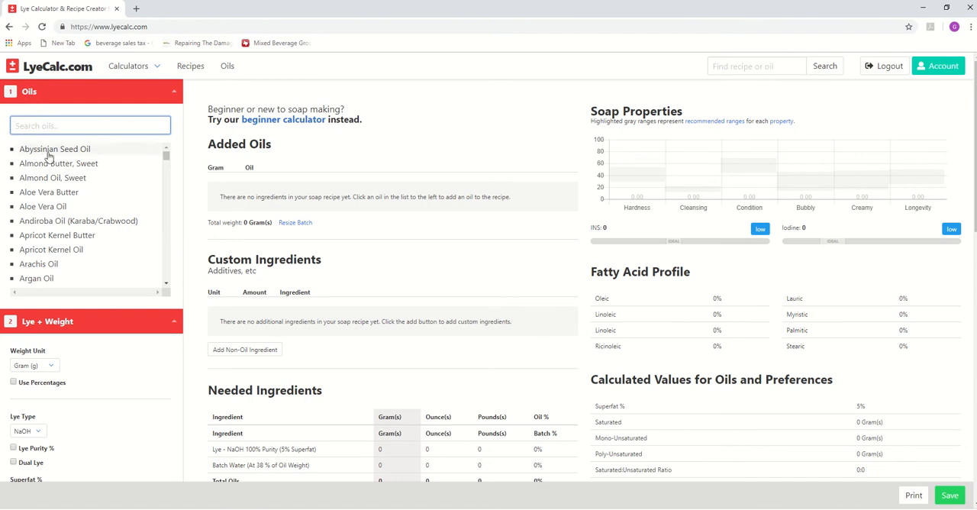
pyautogui.scroll(-15, 76, 192)
pyautogui.scroll(-10, 79, 195)
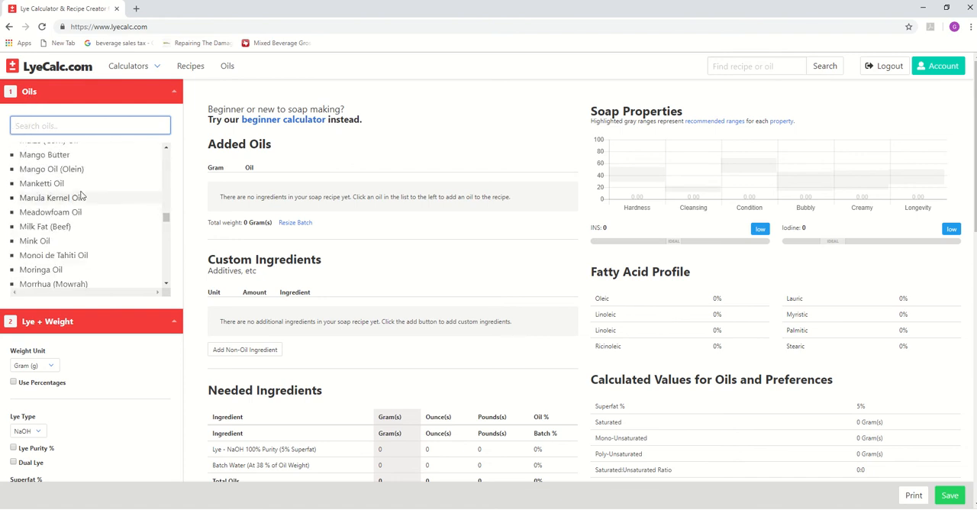
pyautogui.scroll(6, 76, 191)
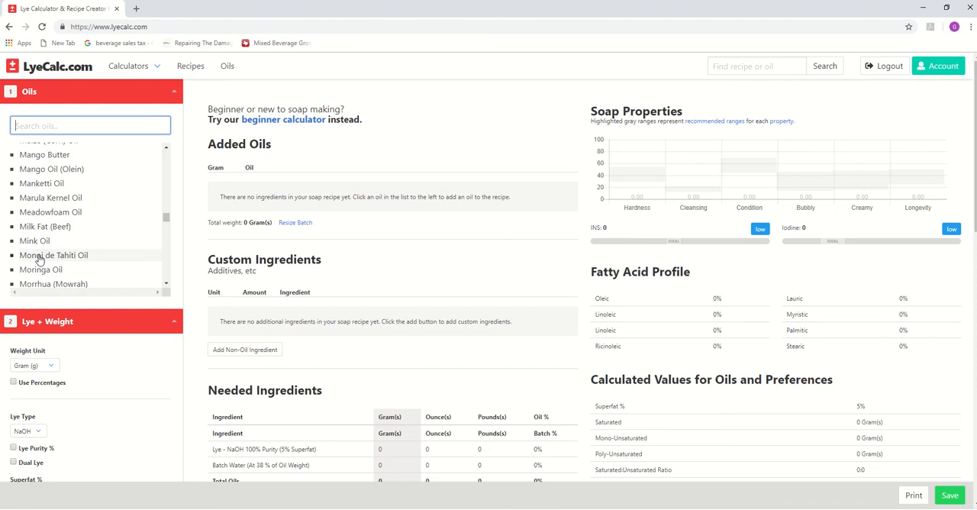
pyautogui.scroll(-5, 37, 257)
pyautogui.scroll(-3, 33, 245)
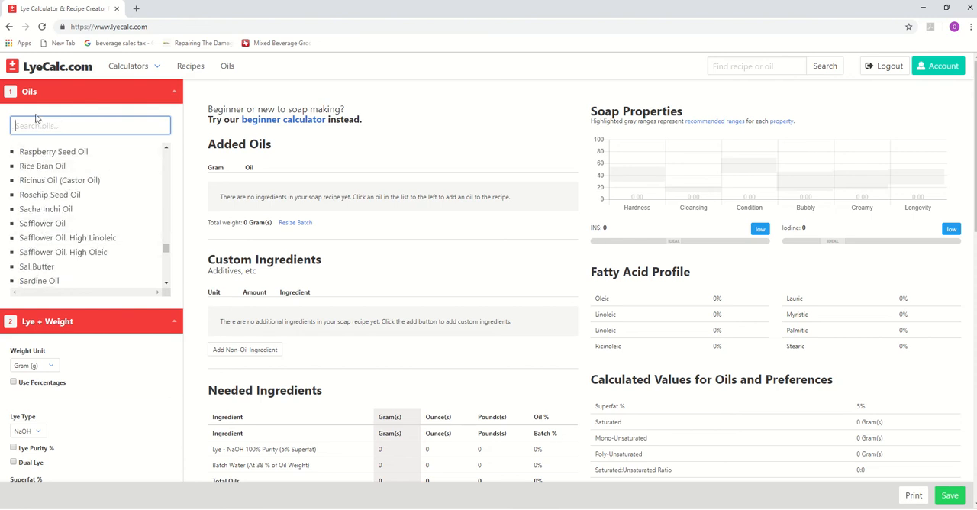
pyautogui.click(38, 165)
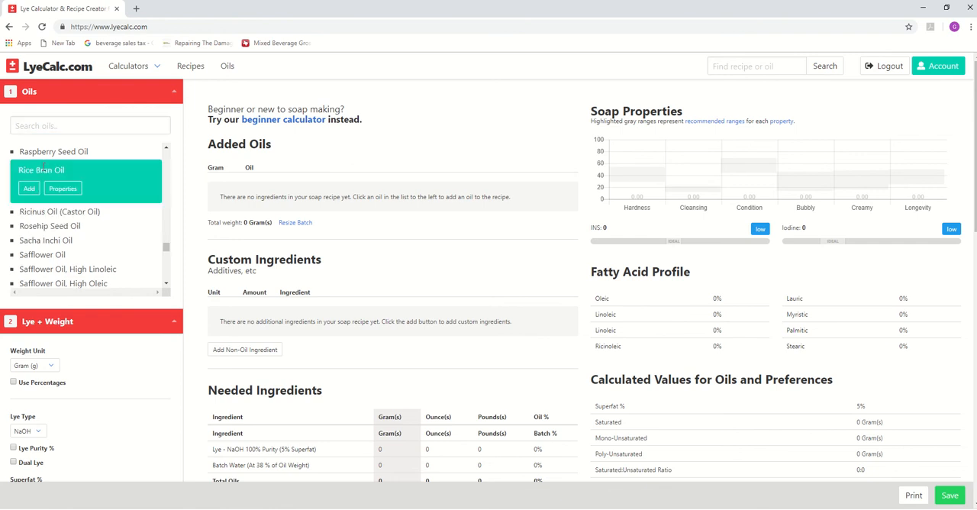
pyautogui.click(31, 191)
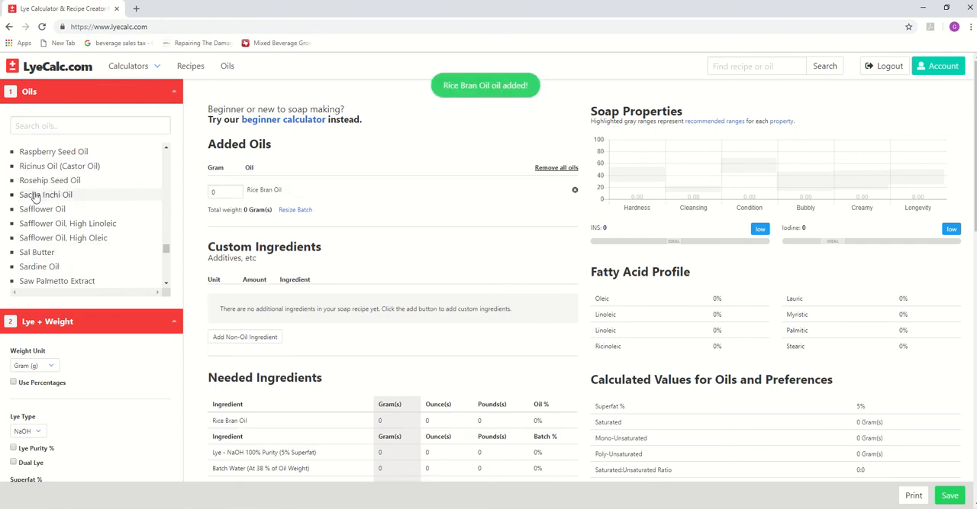
# - Search the oils for "coconu", add Coconut Oil, 76 deg to the recipe, and clear the search
pyautogui.click(56, 127)
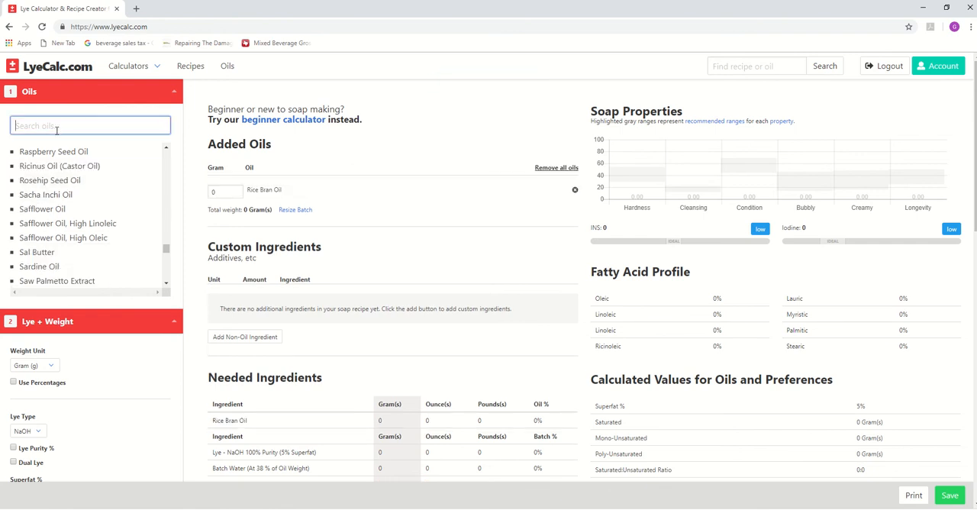
pyautogui.write('coconu')
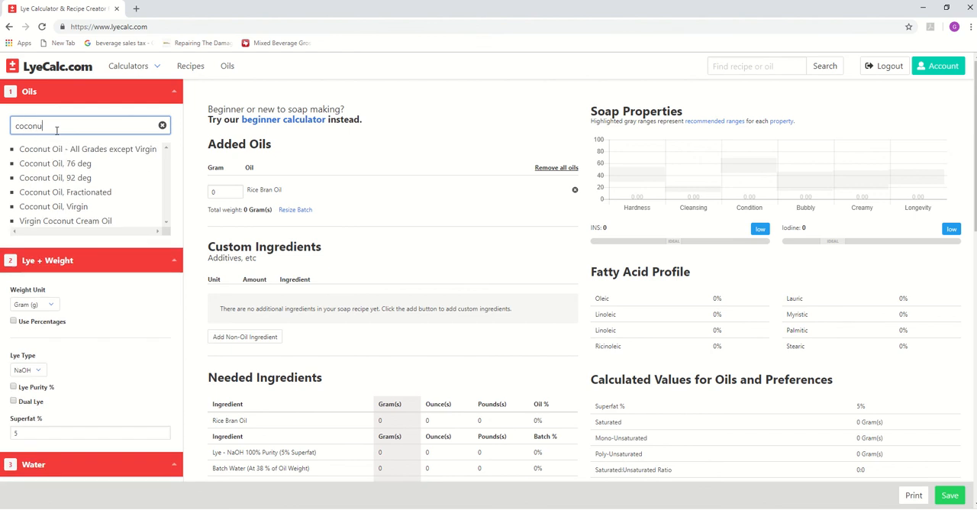
pyautogui.click(65, 160)
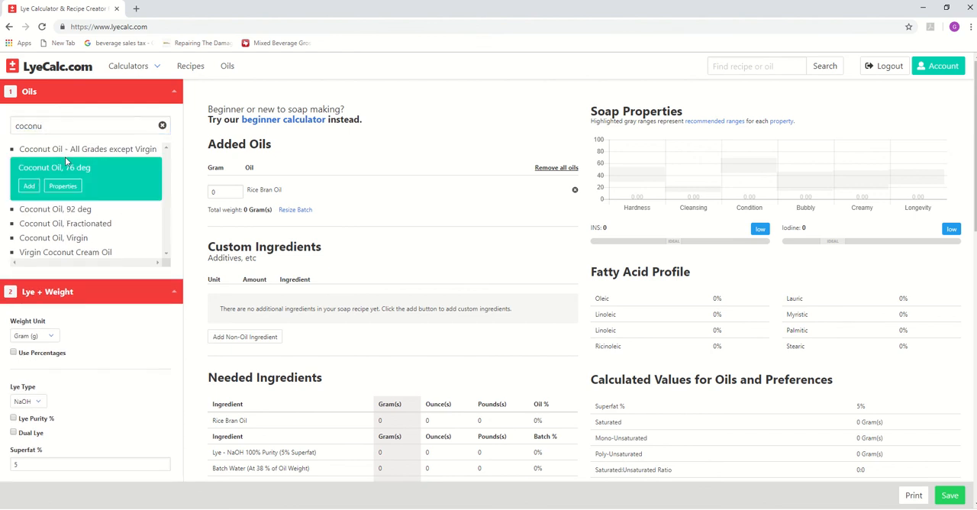
pyautogui.click(27, 188)
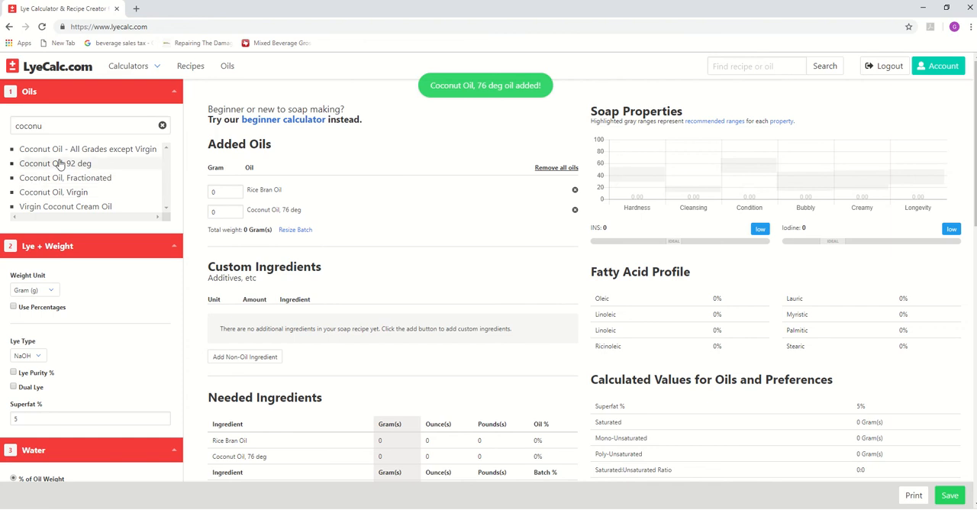
pyautogui.doubleClick(63, 123)
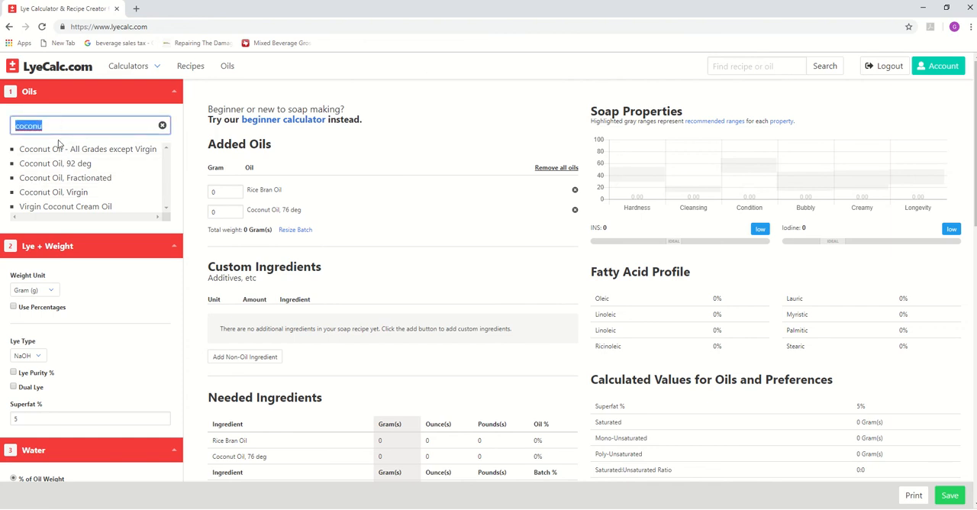
pyautogui.click(74, 127)
pyautogui.press('BackSpace')
pyautogui.press('BackSpace')
pyautogui.press('BackSpace')
pyautogui.press('BackSpace')
pyautogui.press('BackSpace')
pyautogui.press('BackSpace')
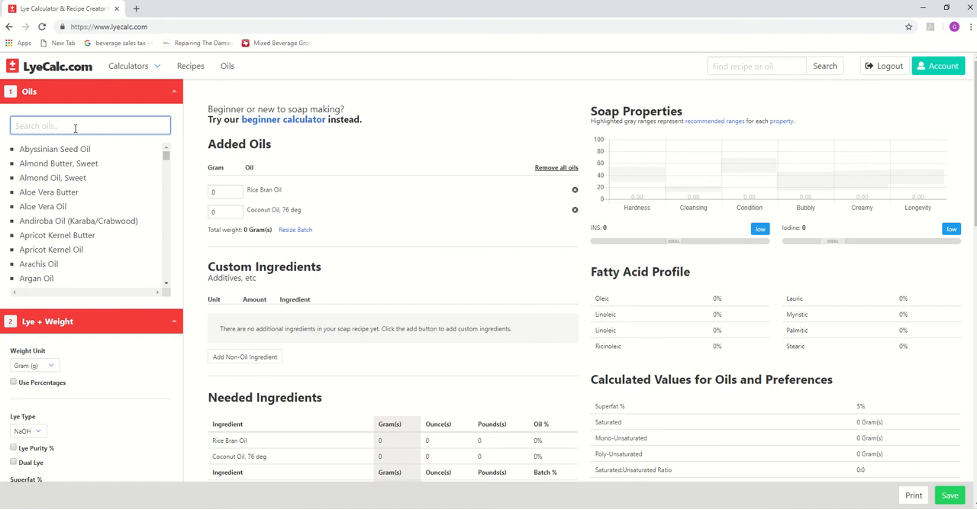
pyautogui.write('olive')
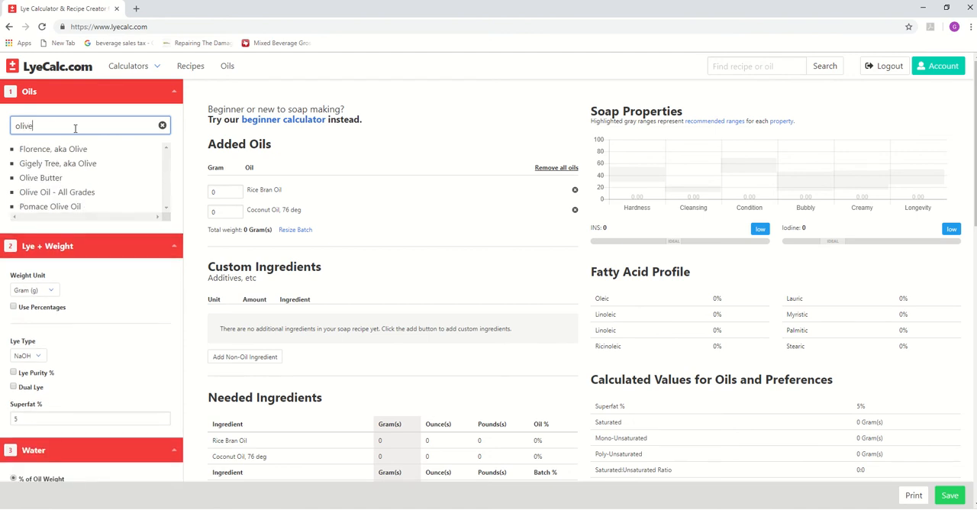
pyautogui.press('BackSpace')
pyautogui.press('BackSpace')
pyautogui.press('BackSpace')
pyautogui.press('BackSpace')
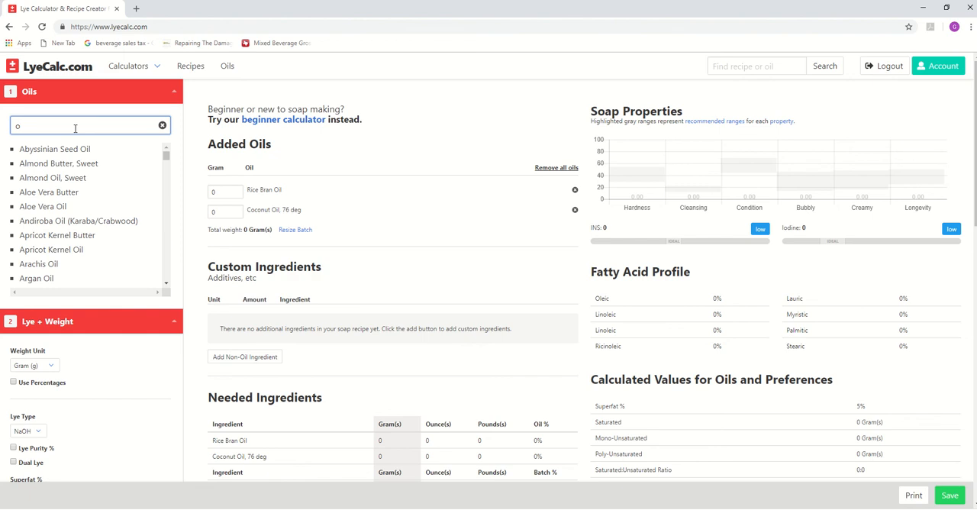
pyautogui.press('BackSpace')
# - Search the oils for "coco" and add Cocoa Butter to the recipe
pyautogui.write('coco')
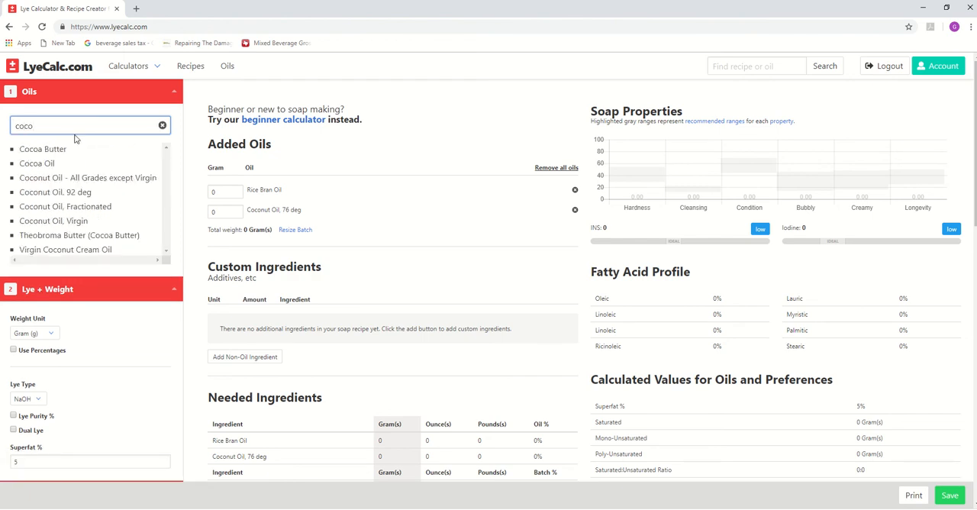
pyautogui.click(67, 148)
pyautogui.click(34, 167)
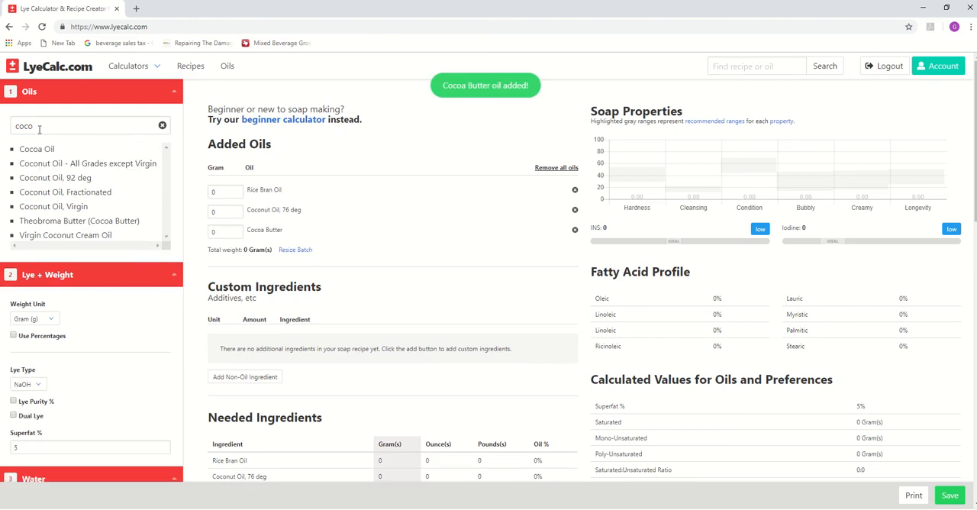
# - Replace the oil search with "lard" and add Lard to the recipe
pyautogui.click(41, 125)
pyautogui.hotkey('ctrl', 'a')
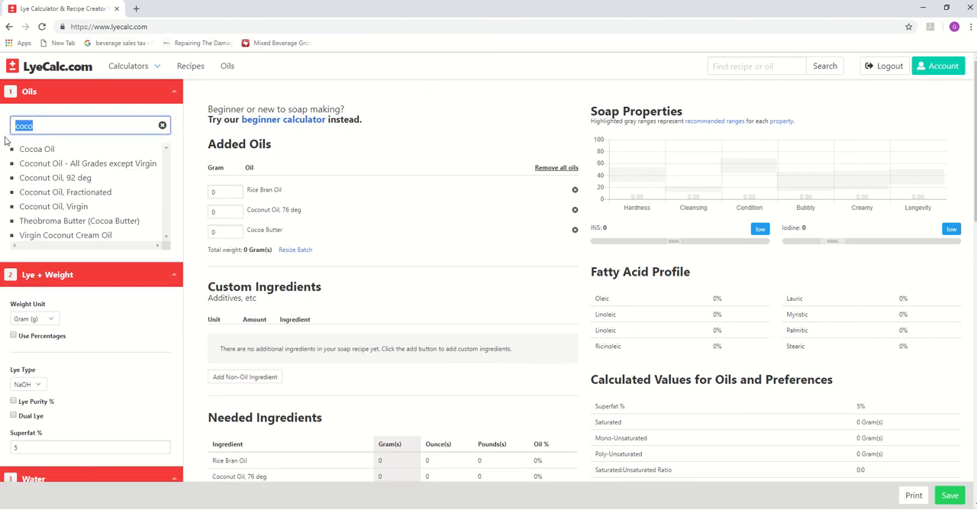
pyautogui.press('BackSpace')
pyautogui.write('lard')
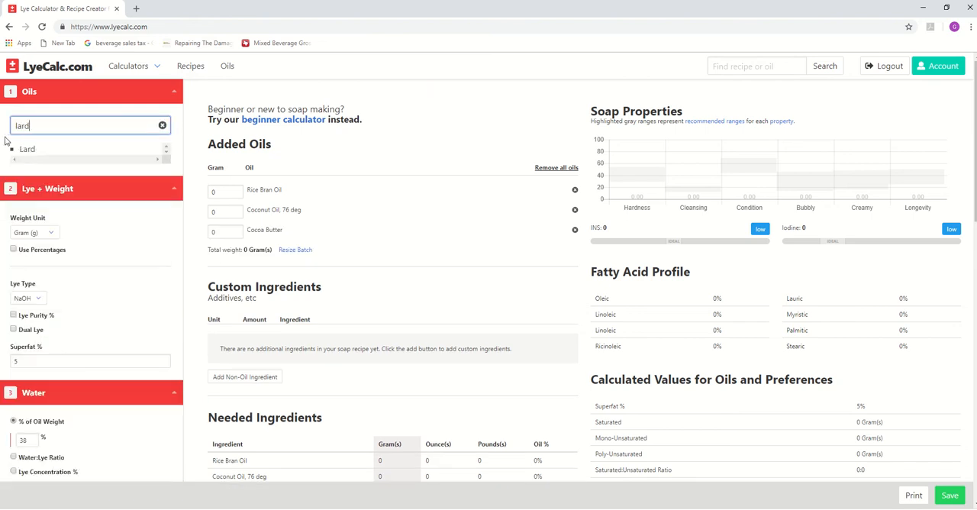
pyautogui.click(28, 149)
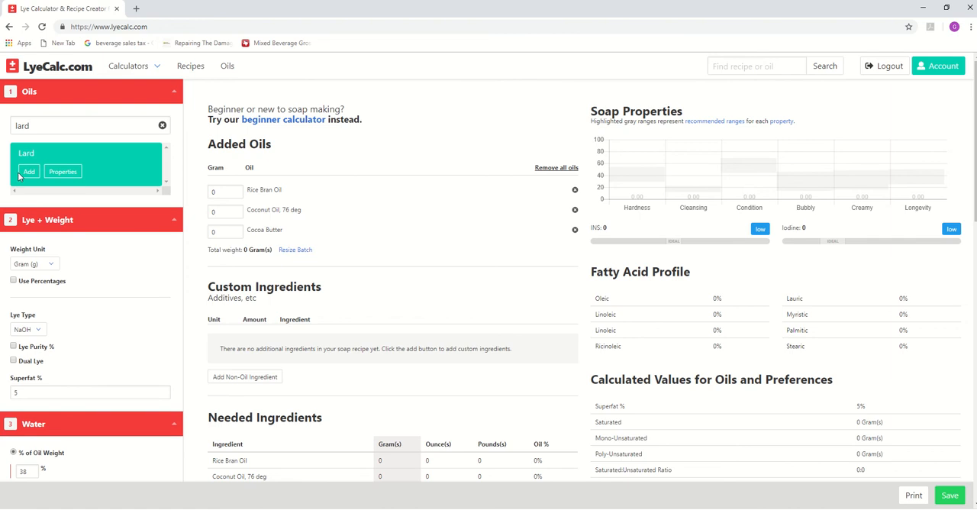
pyautogui.click(28, 173)
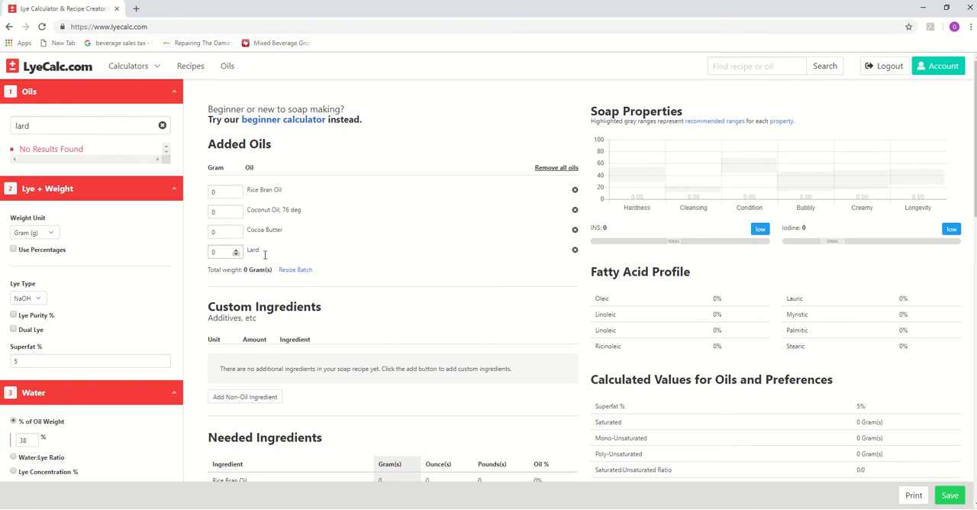
pyautogui.click(227, 253)
pyautogui.click(51, 126)
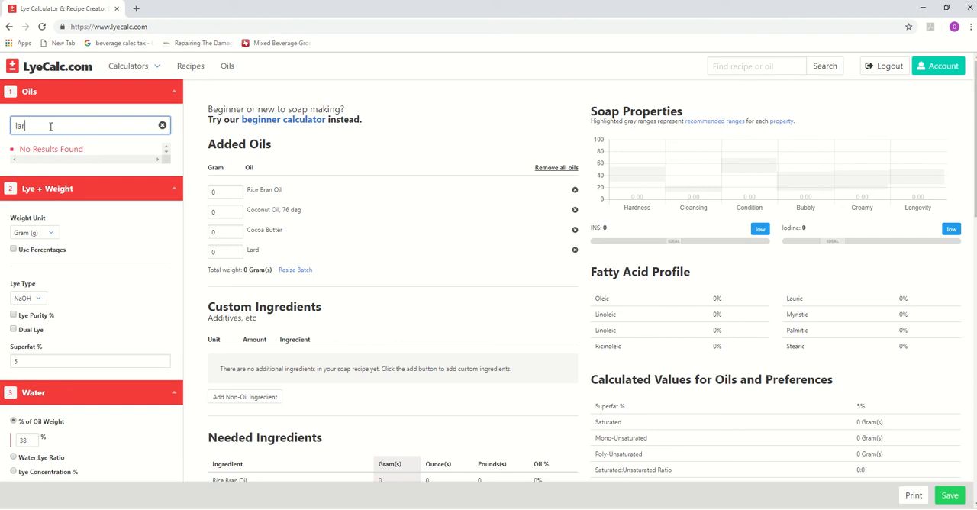
pyautogui.press('BackSpace')
pyautogui.press('BackSpace')
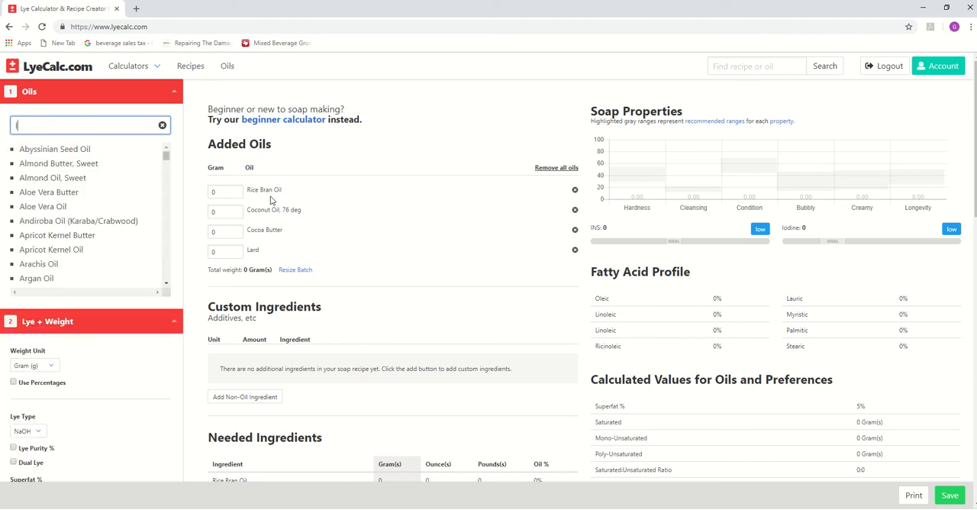
# - Set the weight unit to Ounce (oz) and switch the oil amounts to percentages
pyautogui.click(219, 192)
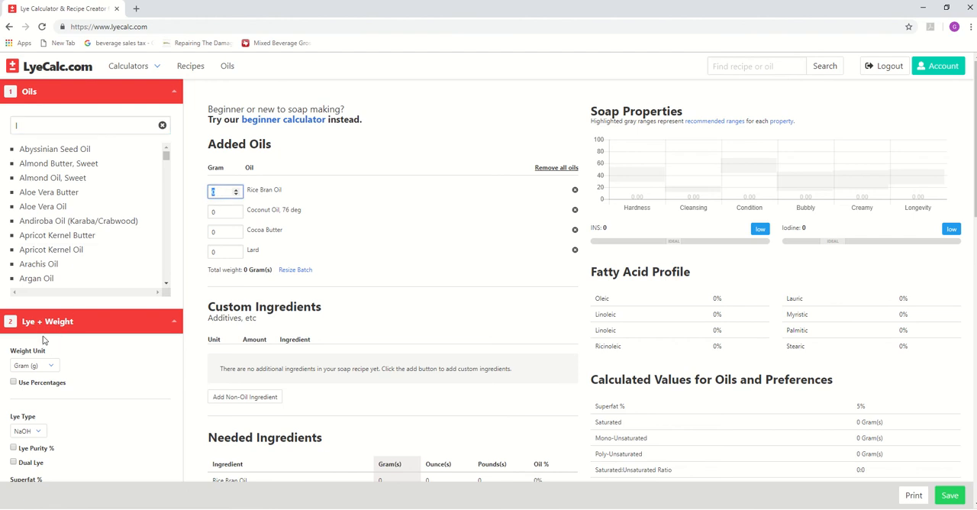
pyautogui.click(40, 367)
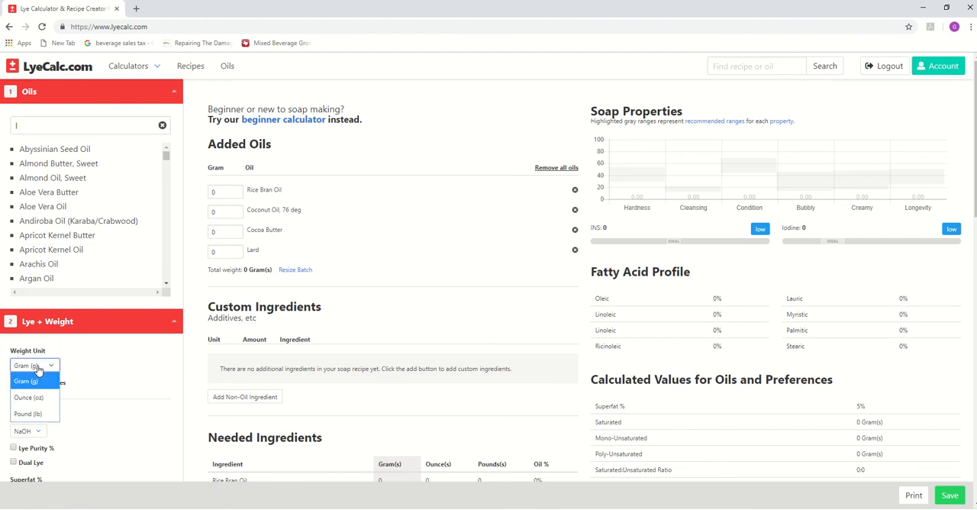
pyautogui.click(29, 398)
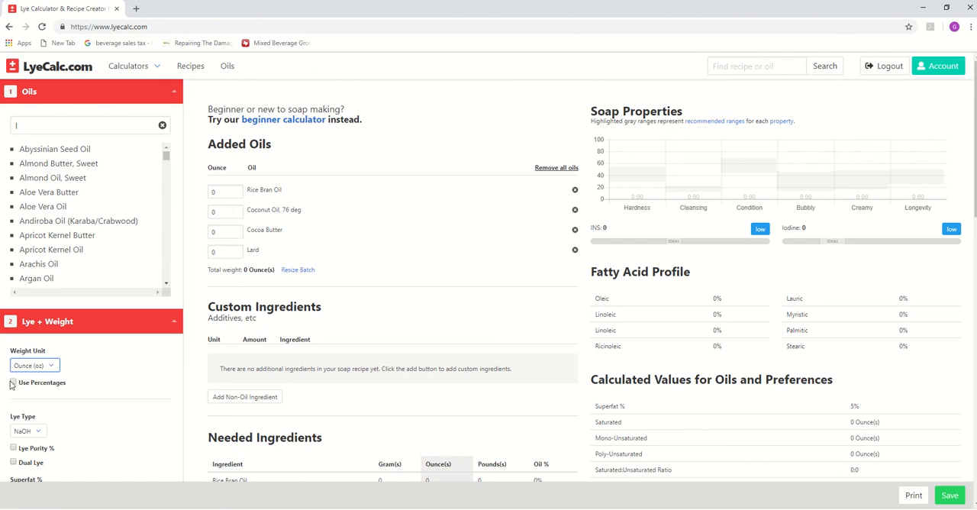
pyautogui.click(13, 384)
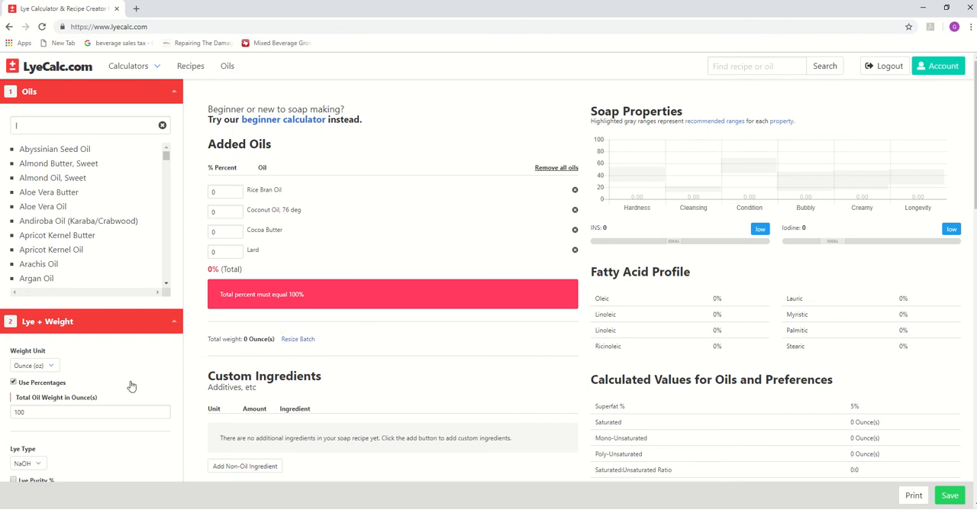
# - Base the recipe's water amount on Lye Concentration % and set the concentration to 32%
pyautogui.scroll(-4, 99, 390)
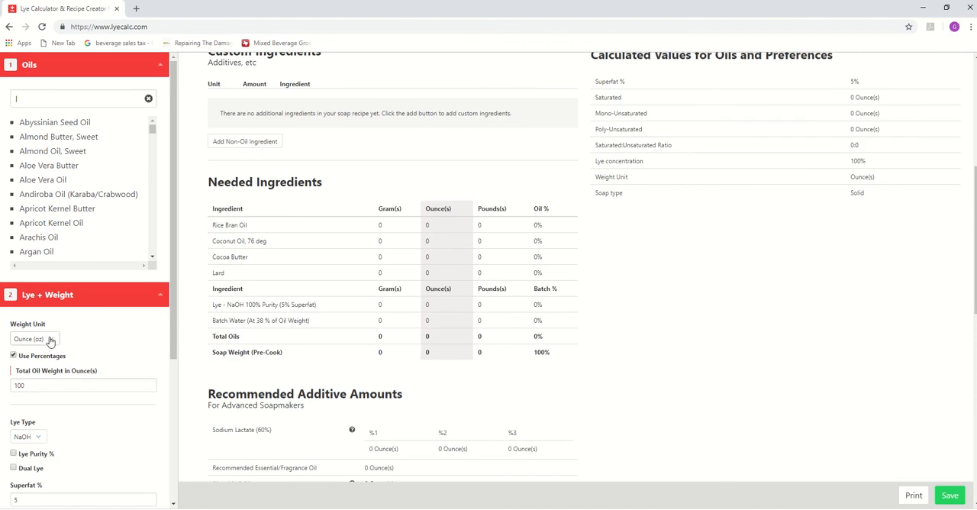
pyautogui.scroll(-3, 57, 404)
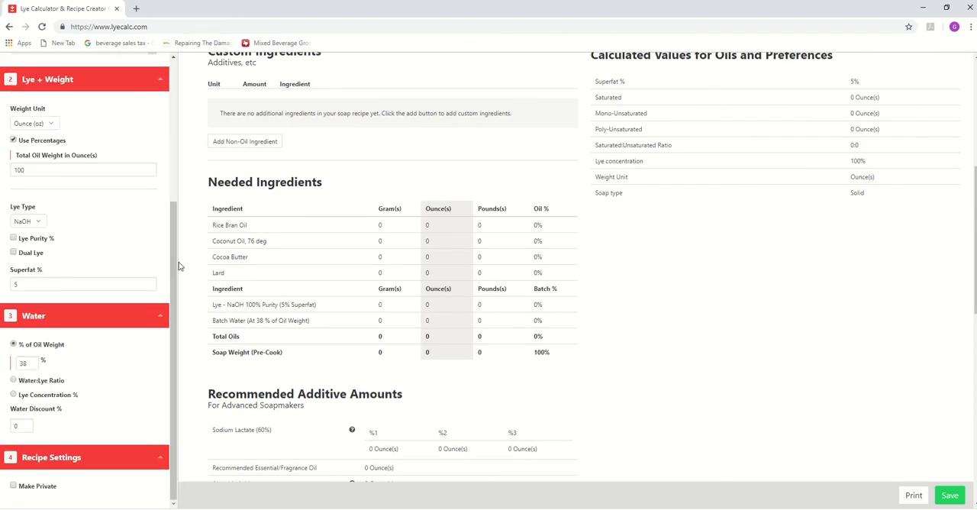
pyautogui.moveTo(176, 264); pyautogui.dragTo(176, 253)
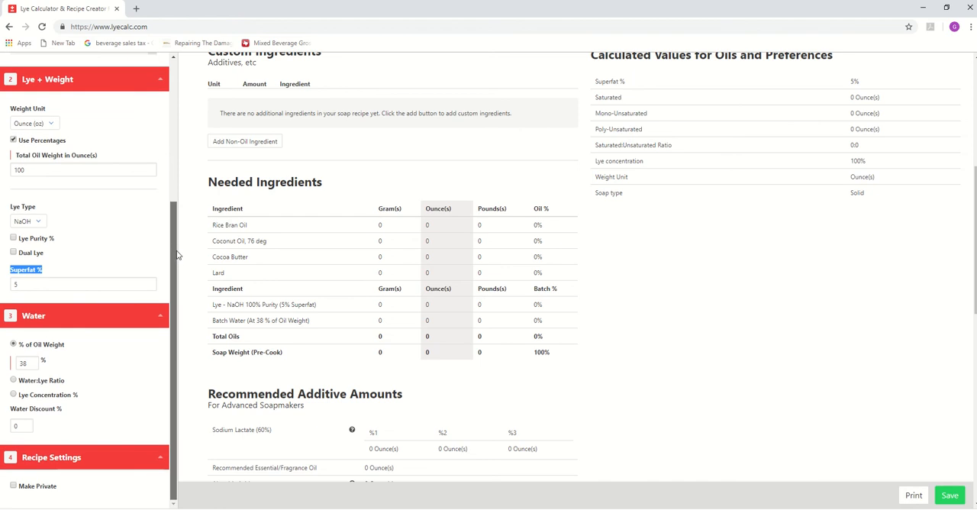
pyautogui.click(62, 286)
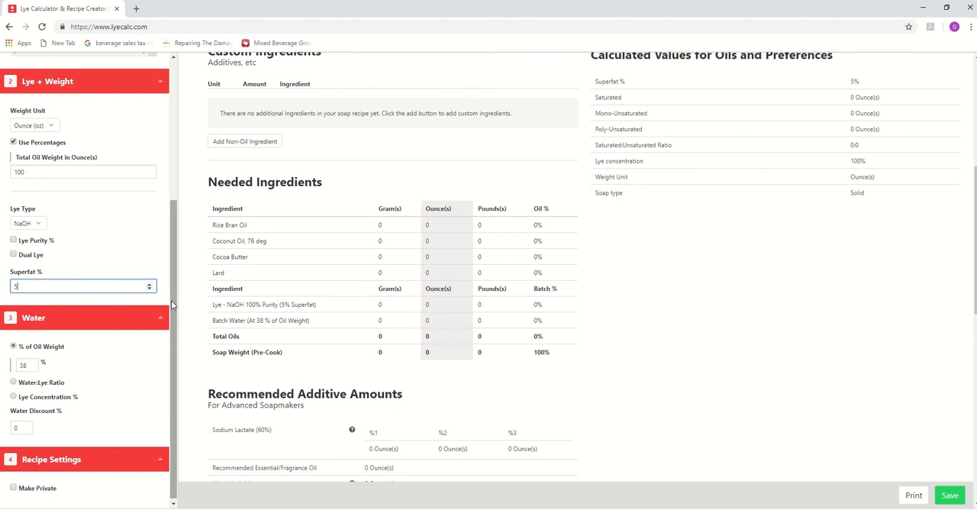
pyautogui.moveTo(172, 302); pyautogui.dragTo(173, 356)
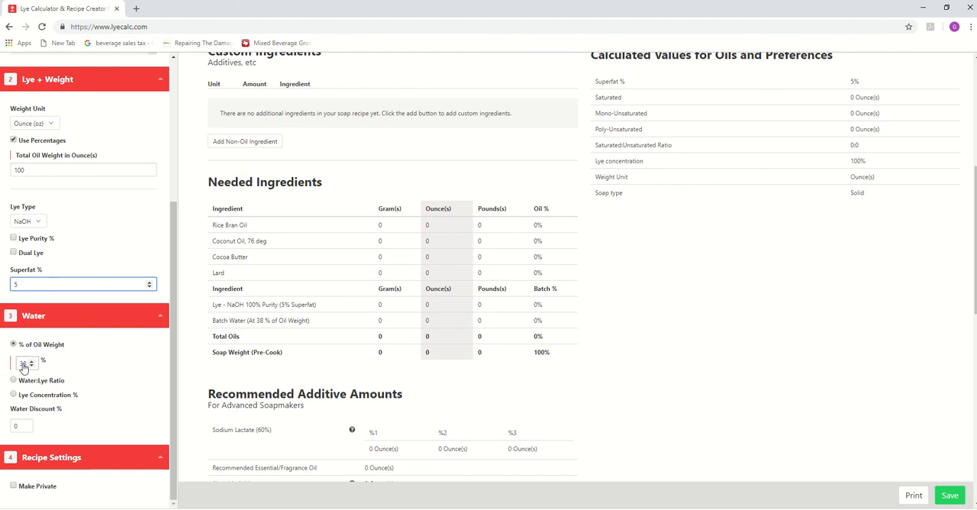
pyautogui.click(22, 364)
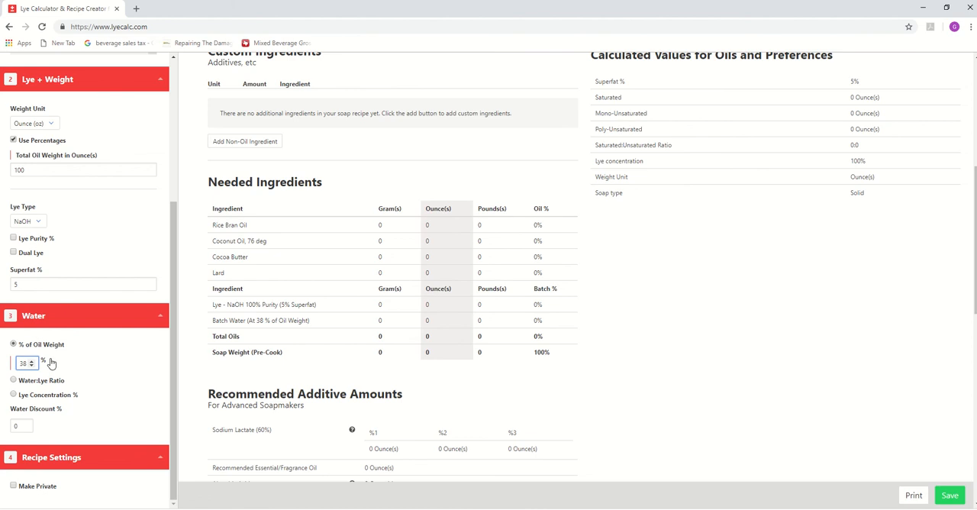
pyautogui.click(13, 395)
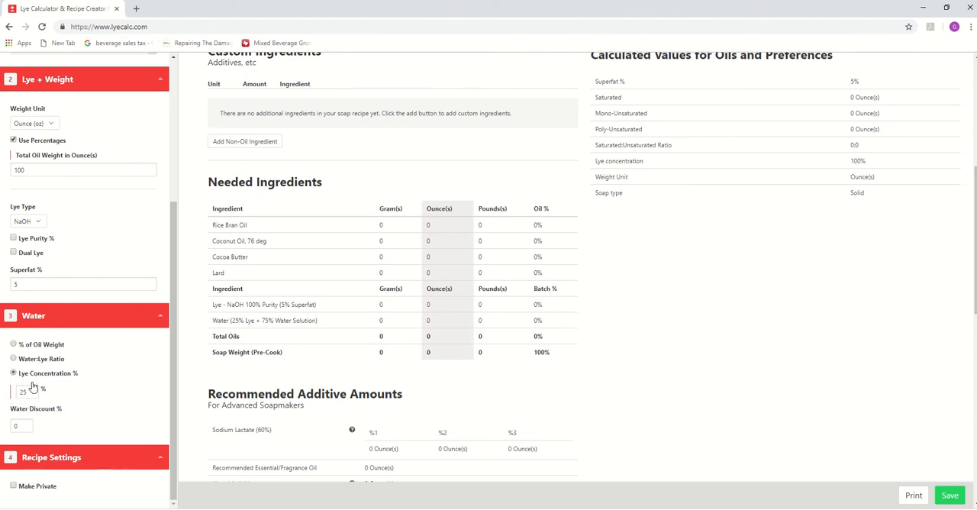
pyautogui.click(23, 394)
pyautogui.press('BackSpace')
pyautogui.press('BackSpace')
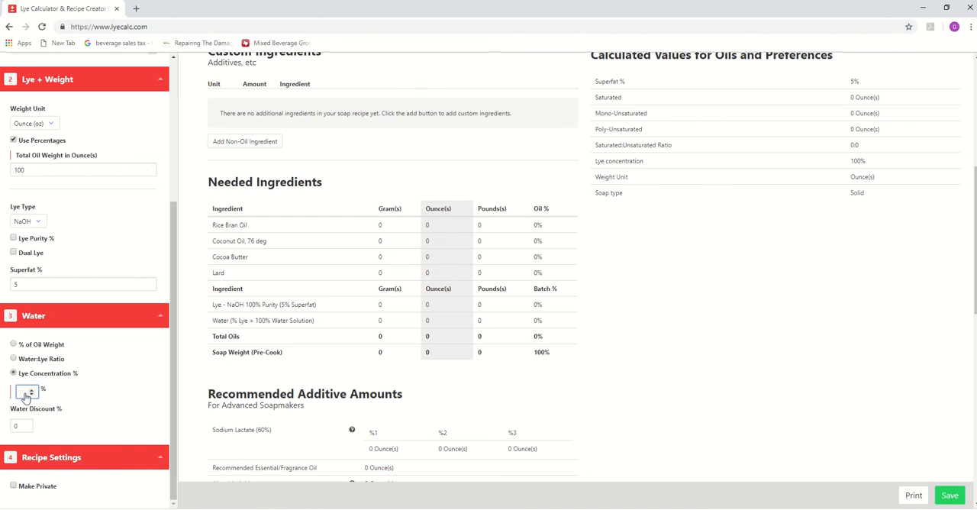
pyautogui.write('32')
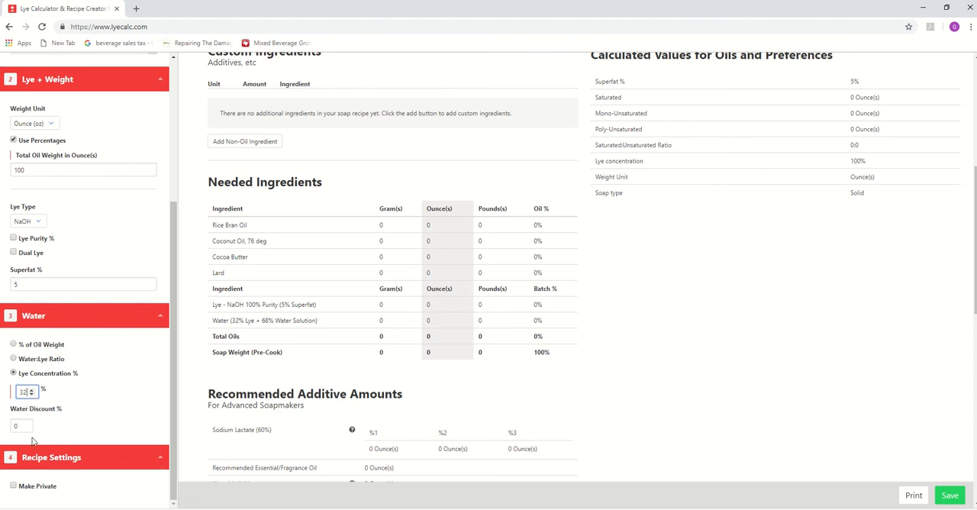
# - Turn the recipe's Make Private setting on and back off
pyautogui.scroll(-4, 35, 437)
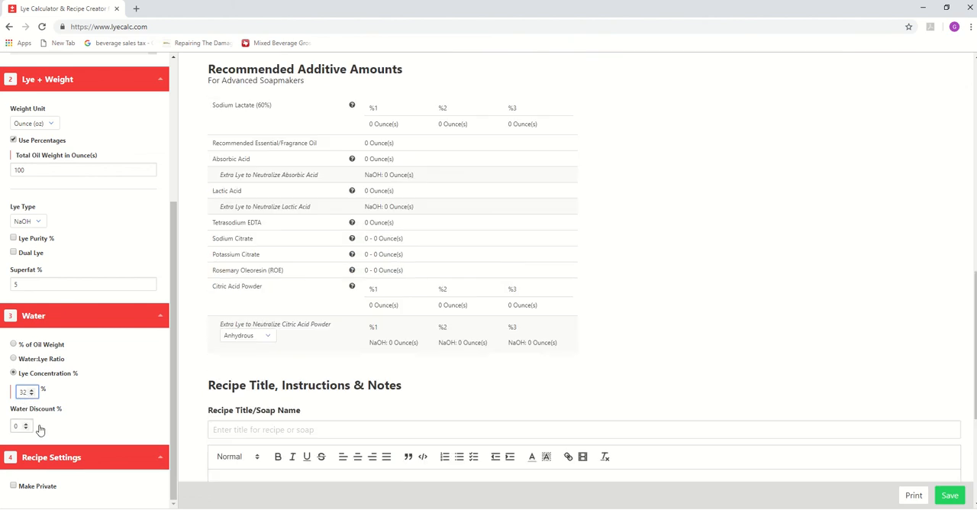
pyautogui.click(13, 486)
pyautogui.click(13, 486)
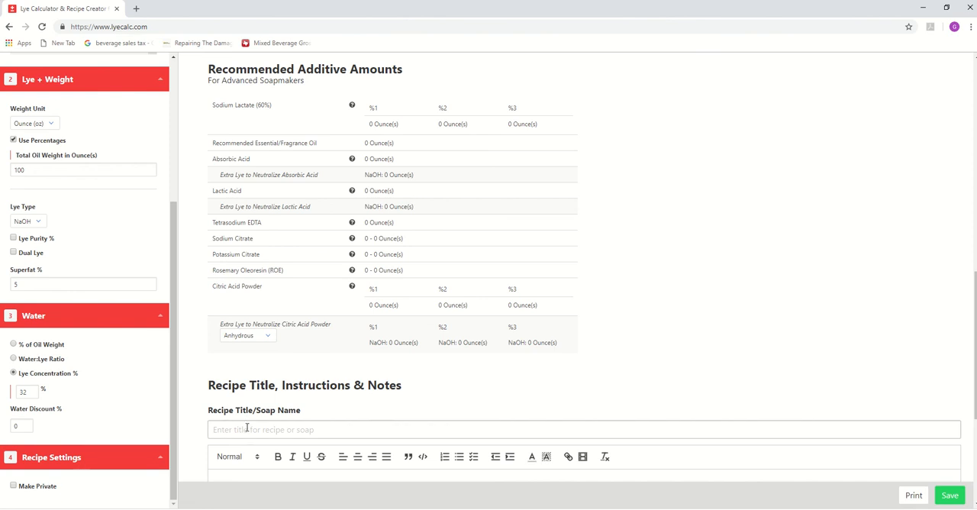
pyautogui.scroll(10, 240, 432)
pyautogui.scroll(-10, 89, 434)
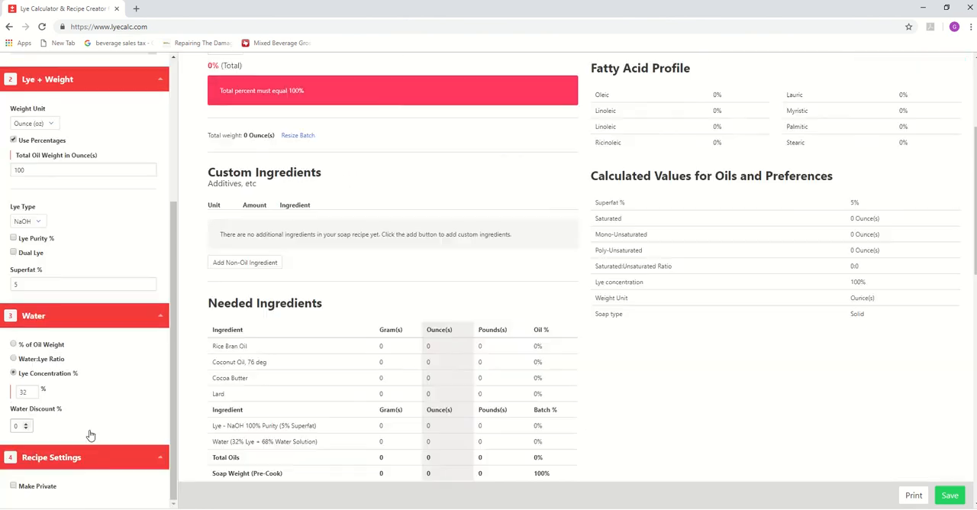
pyautogui.click(22, 394)
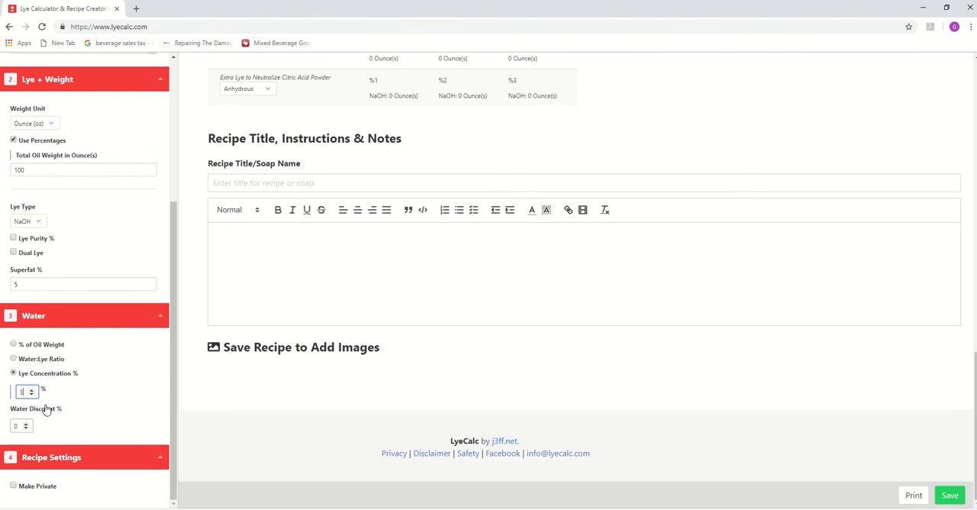
# - Set Rice Bran Oil to 100% and inspect its values in the Soap Properties chart
pyautogui.scroll(20, 317, 283)
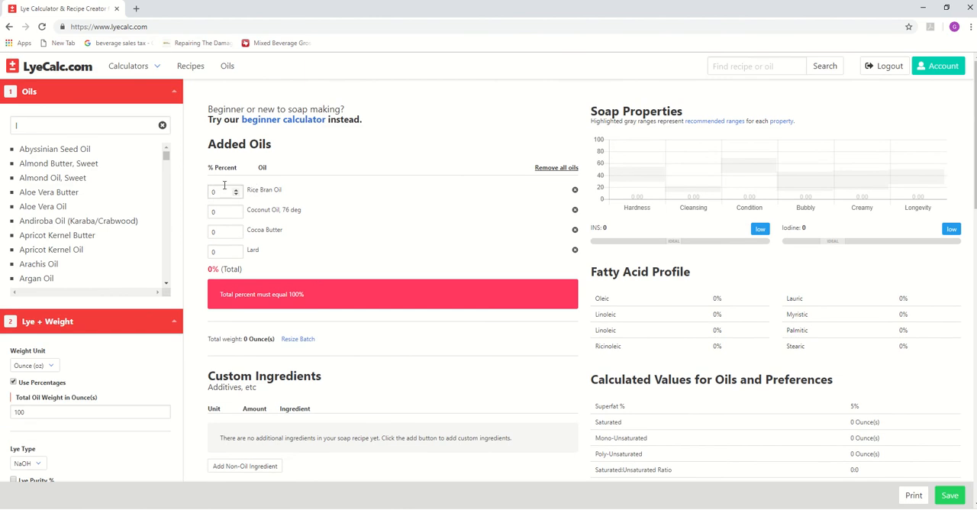
pyautogui.click(221, 195)
pyautogui.write('100')
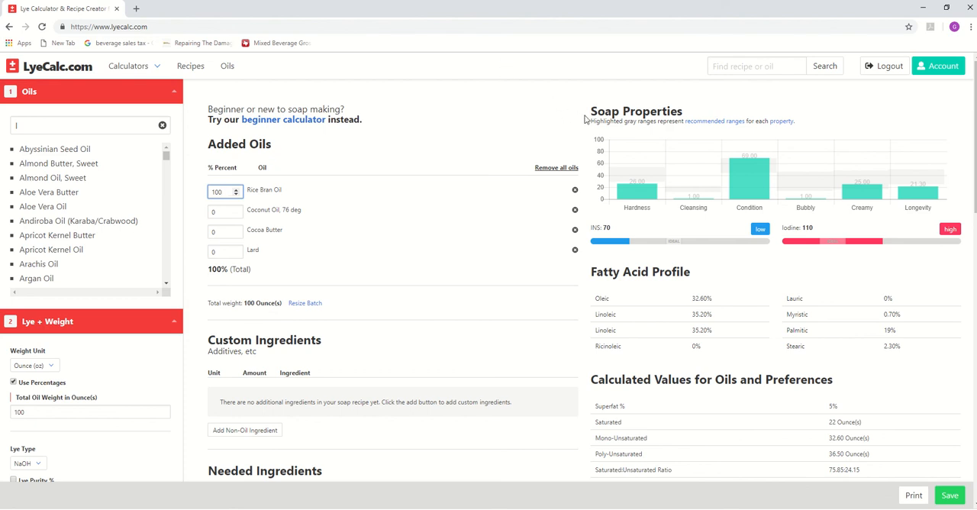
pyautogui.moveTo(597, 112); pyautogui.dragTo(691, 117)
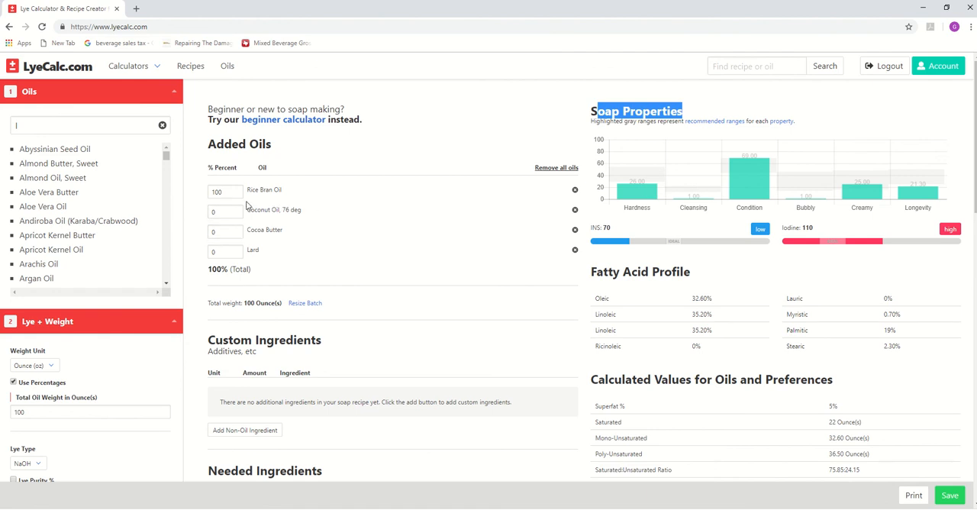
pyautogui.moveTo(670, 212)
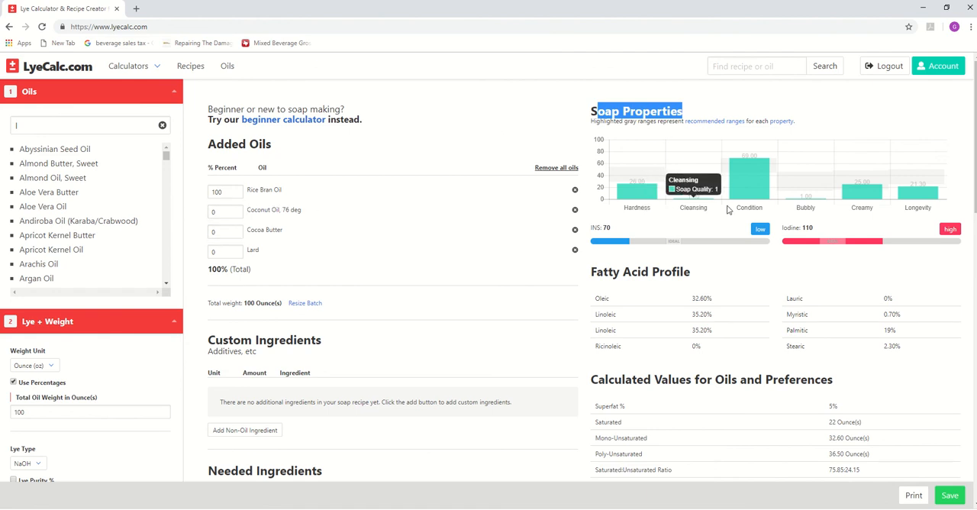
pyautogui.moveTo(638, 182)
pyautogui.moveTo(734, 186)
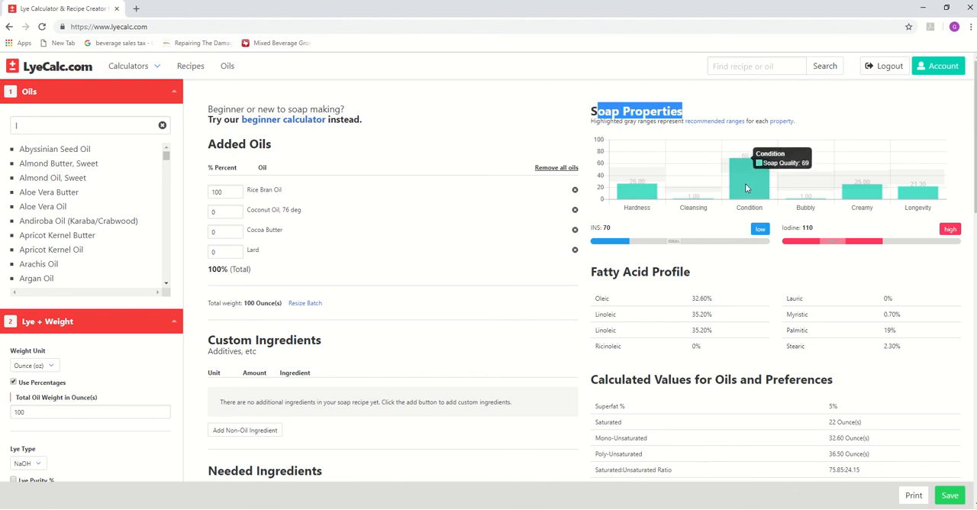
pyautogui.moveTo(929, 203)
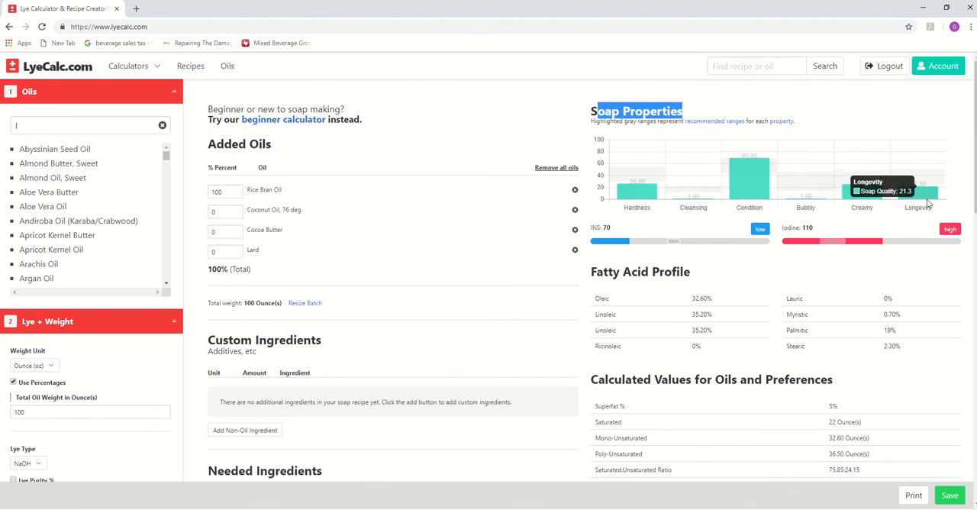
pyautogui.moveTo(844, 202)
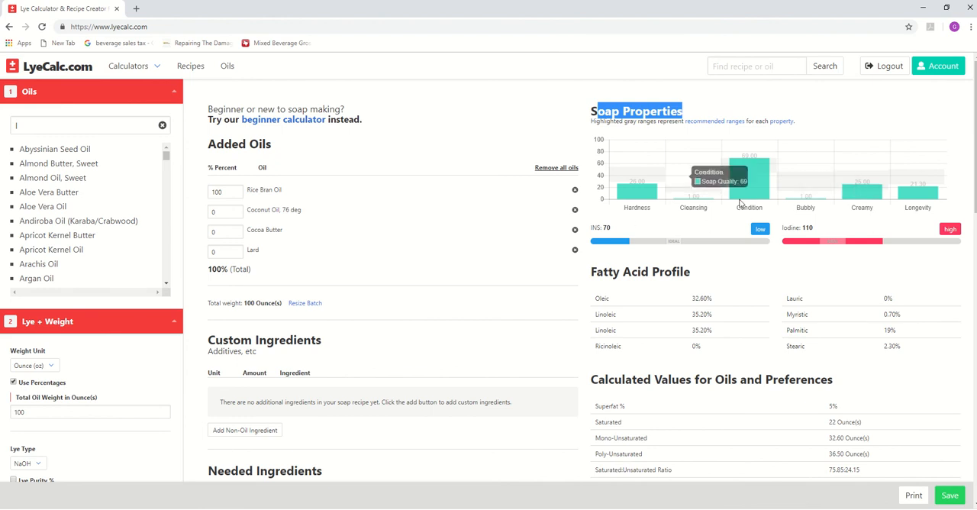
# - Set Rice Bran Oil to 0% and Coconut Oil, 76 deg to 100% to inspect the coconut oil's soap properties
pyautogui.doubleClick(217, 193)
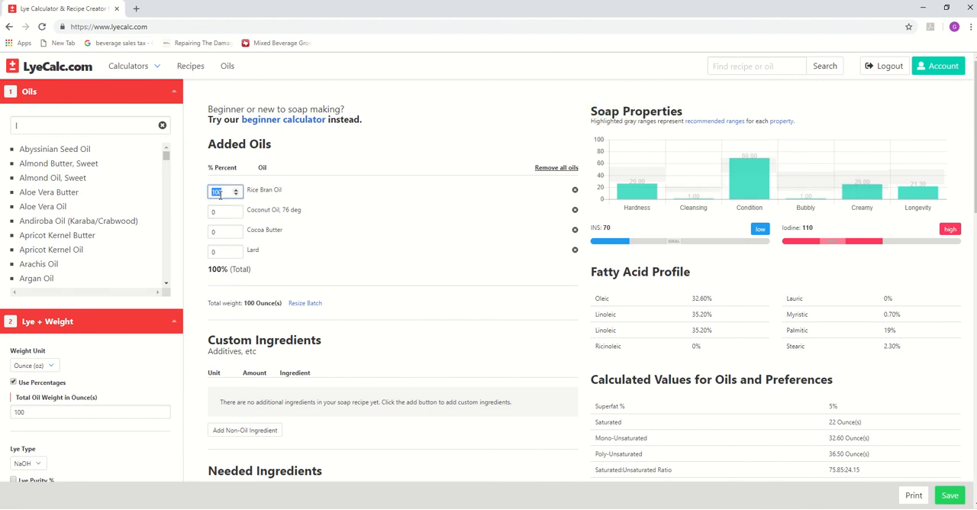
pyautogui.write('0')
pyautogui.doubleClick(220, 211)
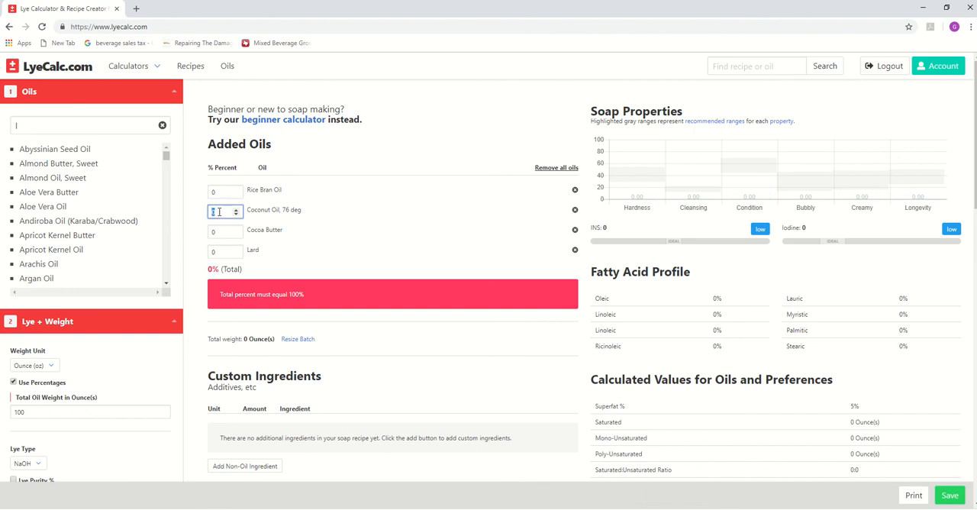
pyautogui.write('100')
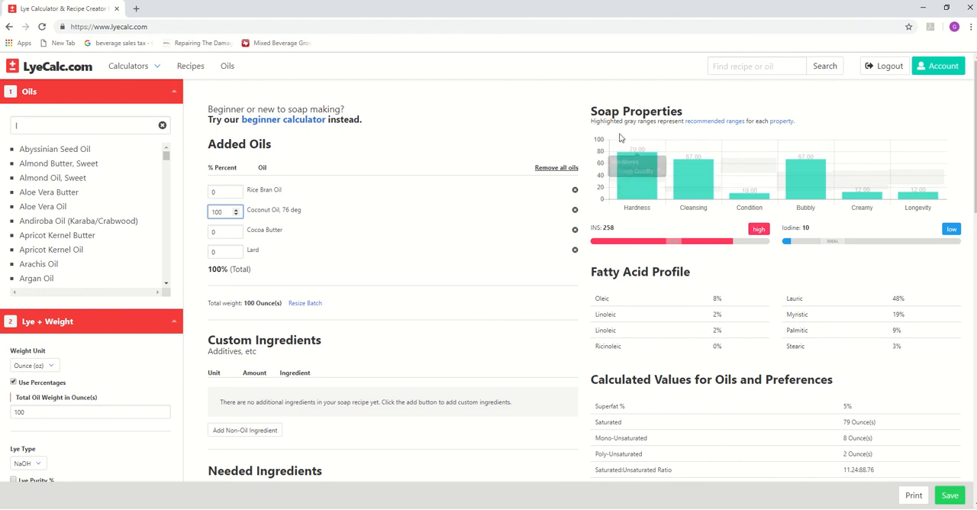
pyautogui.moveTo(819, 180)
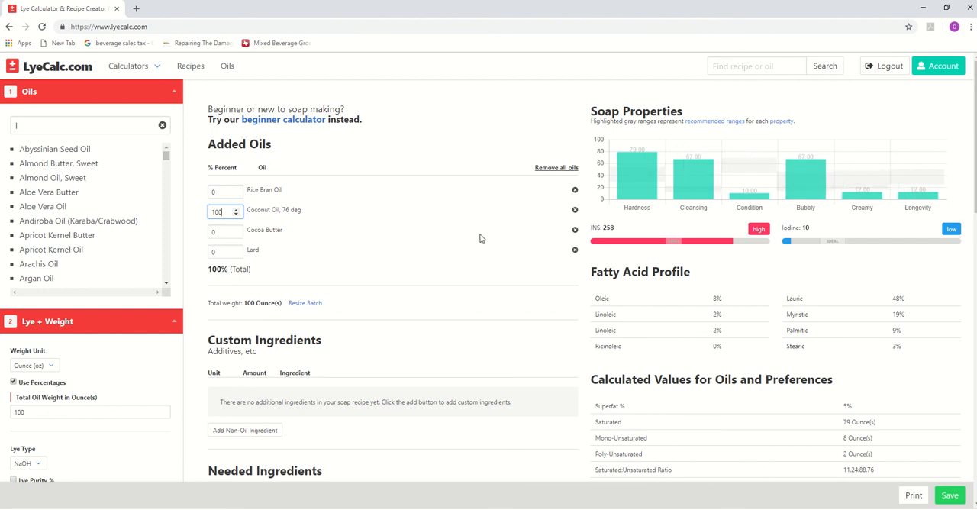
# - Set Coconut Oil, 76 deg to 0% and Cocoa Butter to 100% to compare the soap properties
pyautogui.click(225, 224)
pyautogui.click(225, 210)
pyautogui.write('0')
pyautogui.click(222, 232)
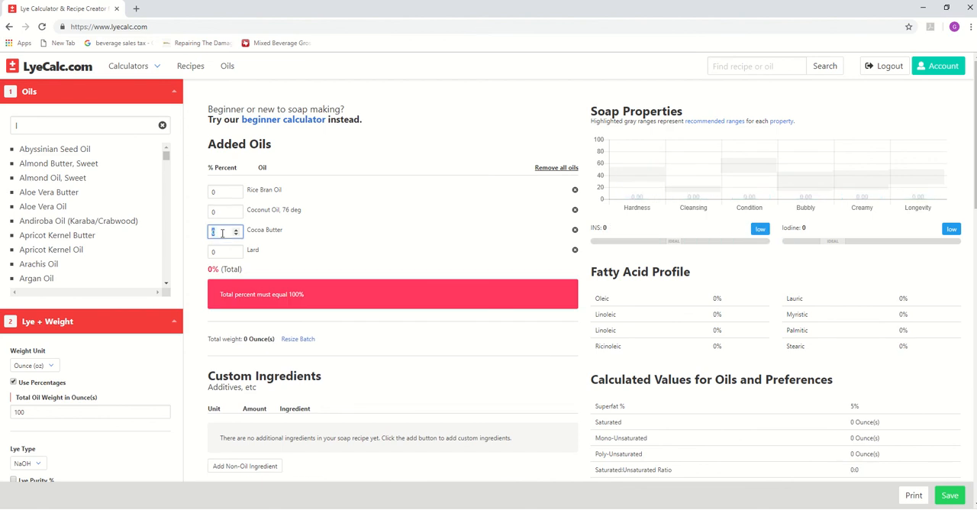
pyautogui.write('100')
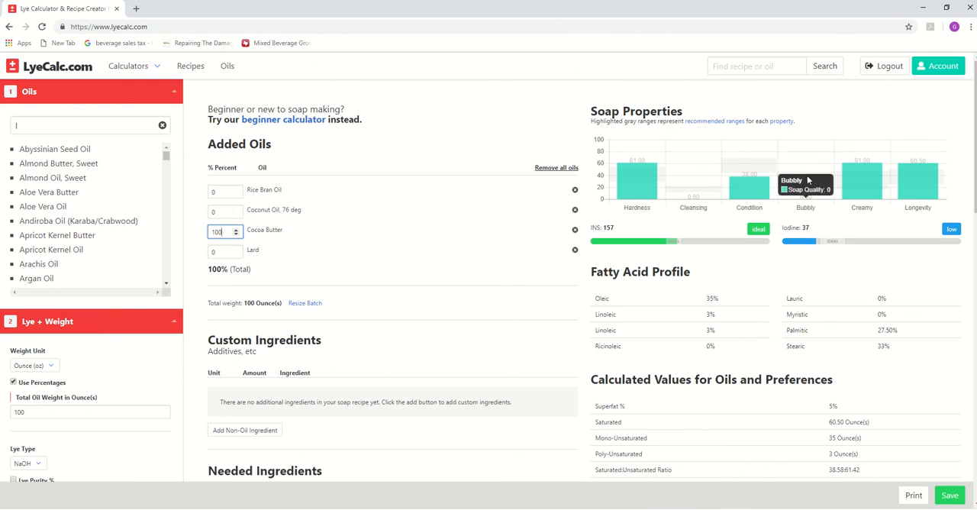
# - Reset Cocoa Butter to 0% and set Lard to 100% to check the lard's soap properties
pyautogui.press('BackSpace')
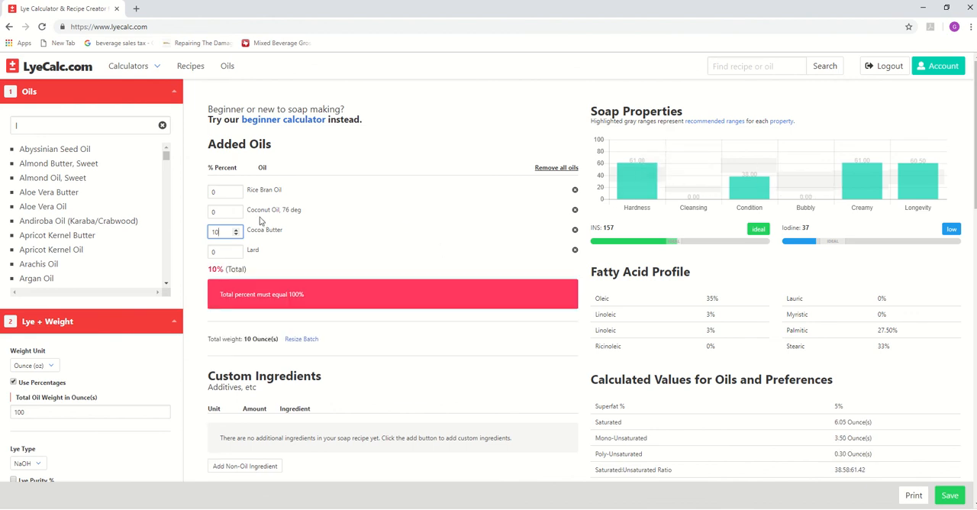
pyautogui.press('BackSpace')
pyautogui.press('BackSpace')
pyautogui.doubleClick(221, 253)
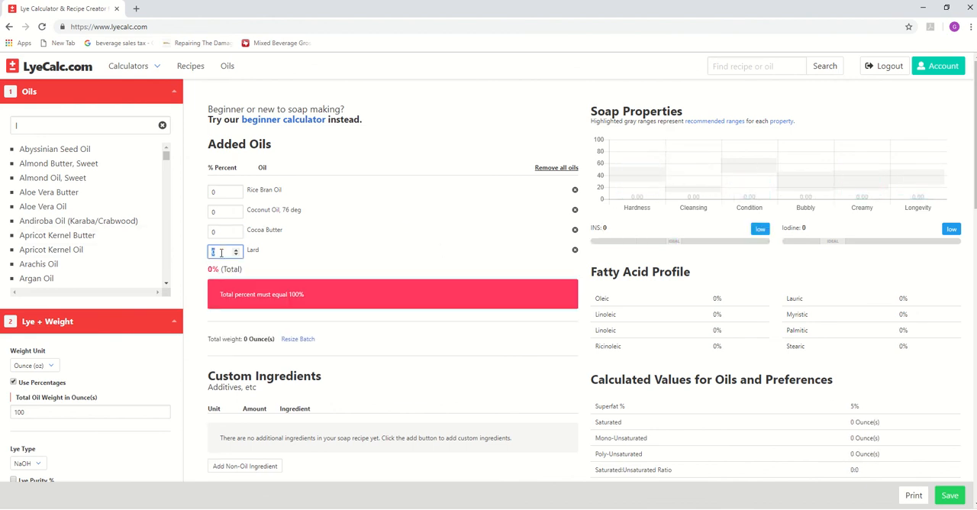
pyautogui.write('100')
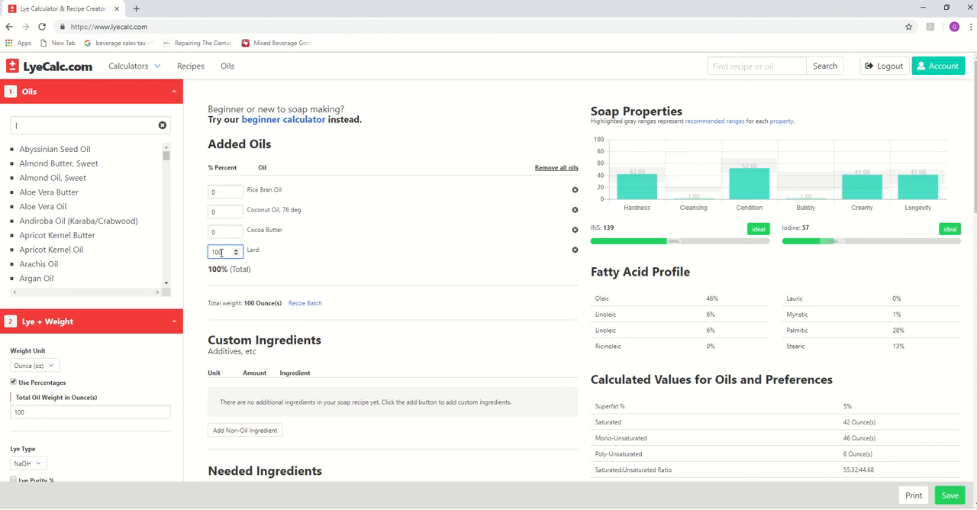
# - Reset the Lard percentage to 0%
pyautogui.press('BackSpace')
pyautogui.press('BackSpace')
pyautogui.press('BackSpace')
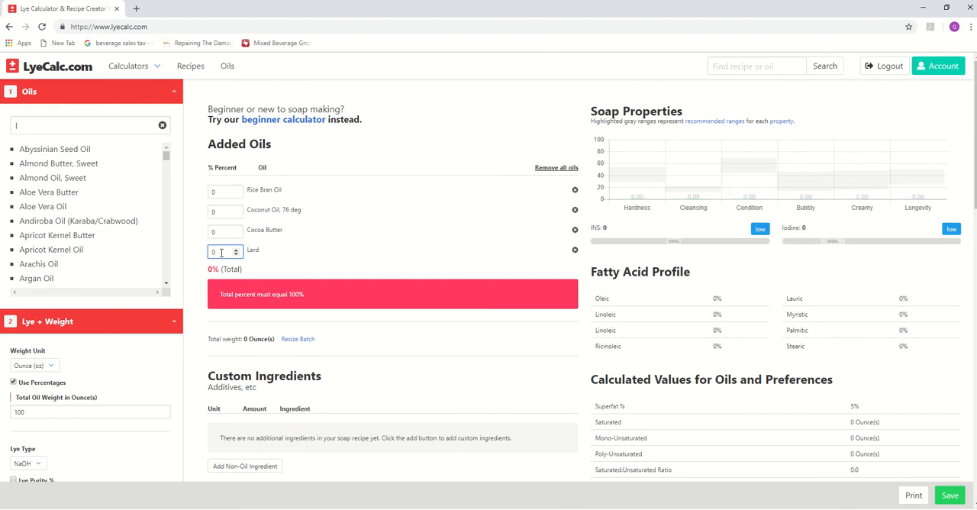
# - Set the oil percentages to 30% Rice Bran Oil, 30% Coconut Oil, 76 deg, 30% Lard and 10% Cocoa Butter
pyautogui.doubleClick(214, 193)
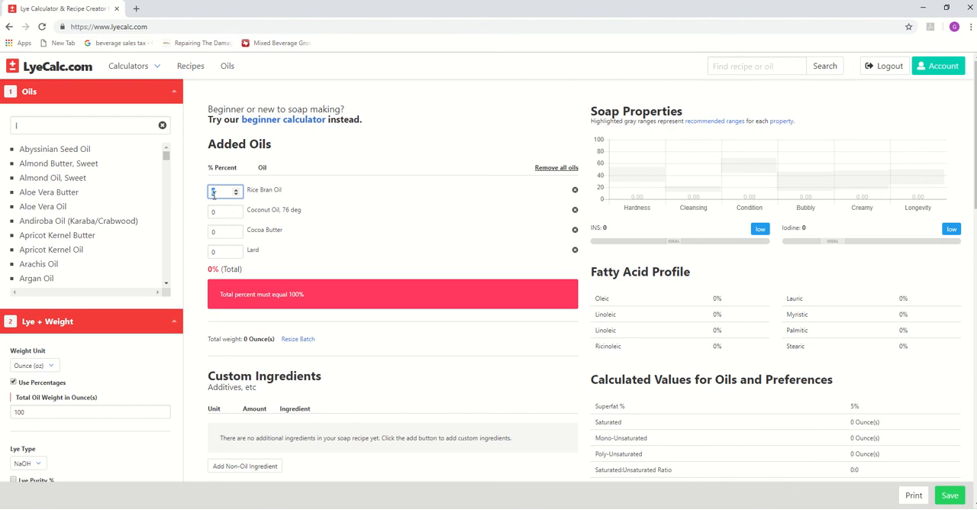
pyautogui.write('30')
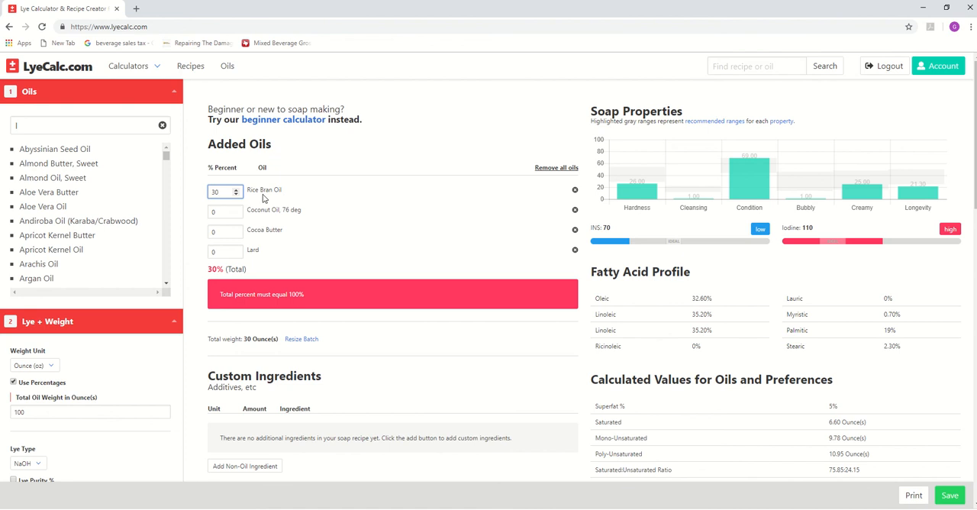
pyautogui.click(223, 212)
pyautogui.write('30')
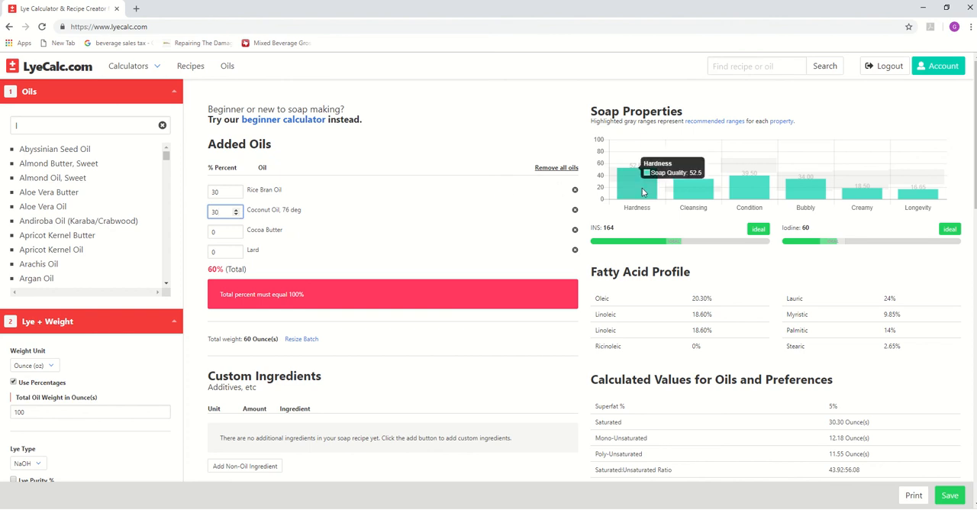
pyautogui.click(219, 255)
pyautogui.write('30')
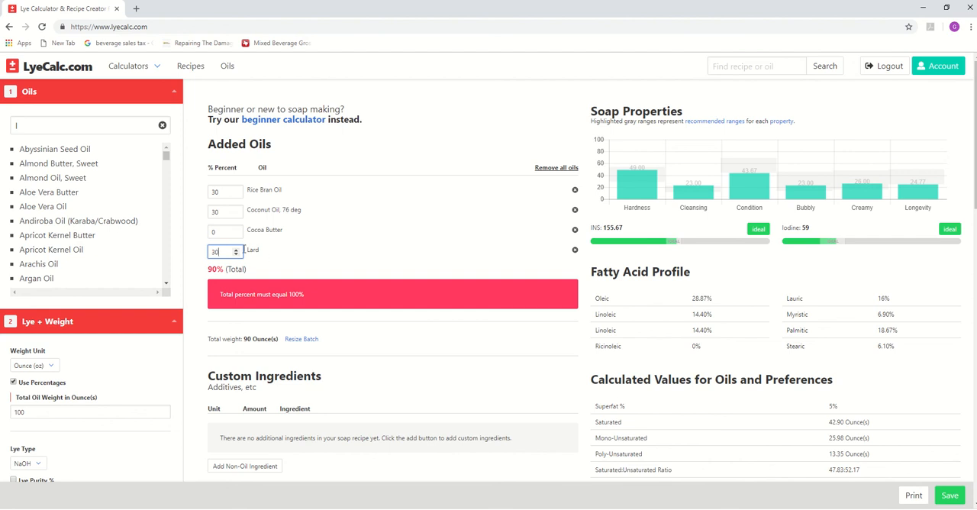
pyautogui.click(219, 231)
pyautogui.write('10')
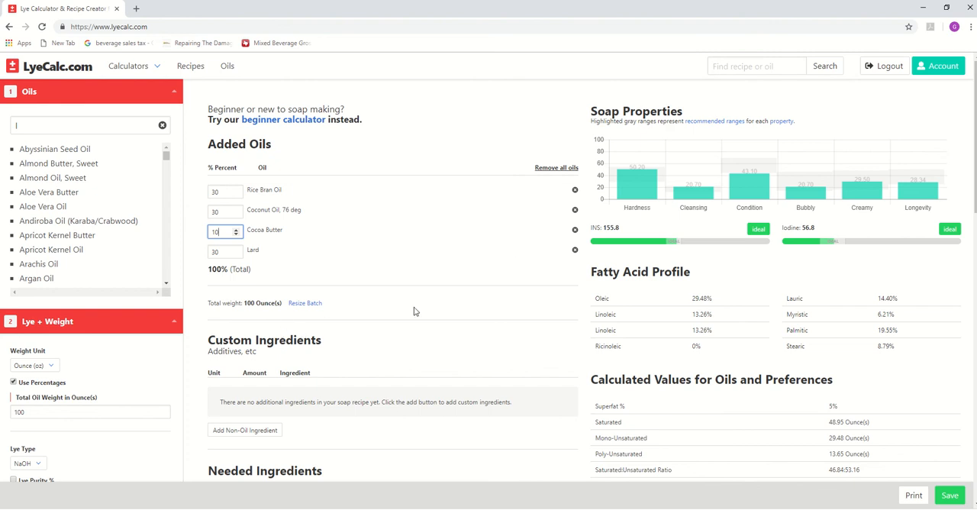
pyautogui.scroll(-4, 99, 397)
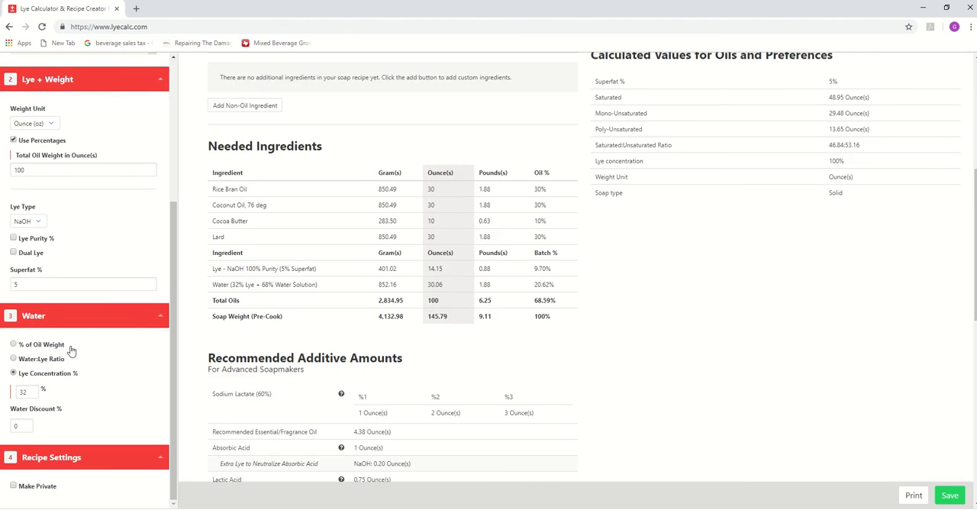
pyautogui.moveTo(30, 284); pyautogui.dragTo(2, 287)
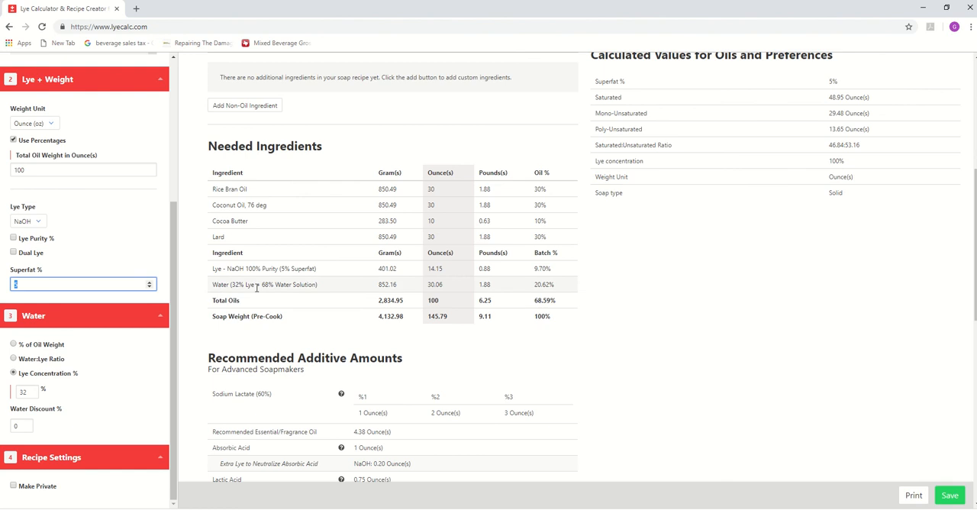
pyautogui.scroll(5, 255, 288)
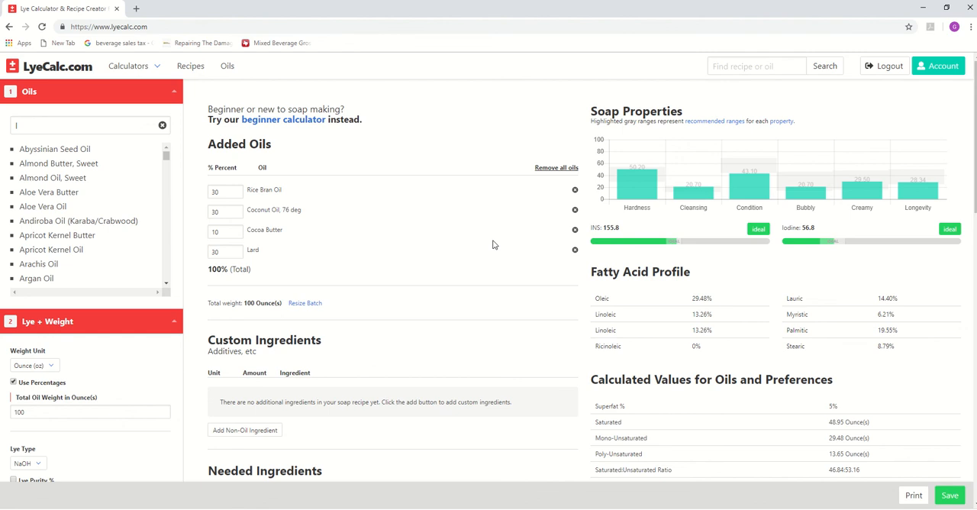
pyautogui.moveTo(777, 184)
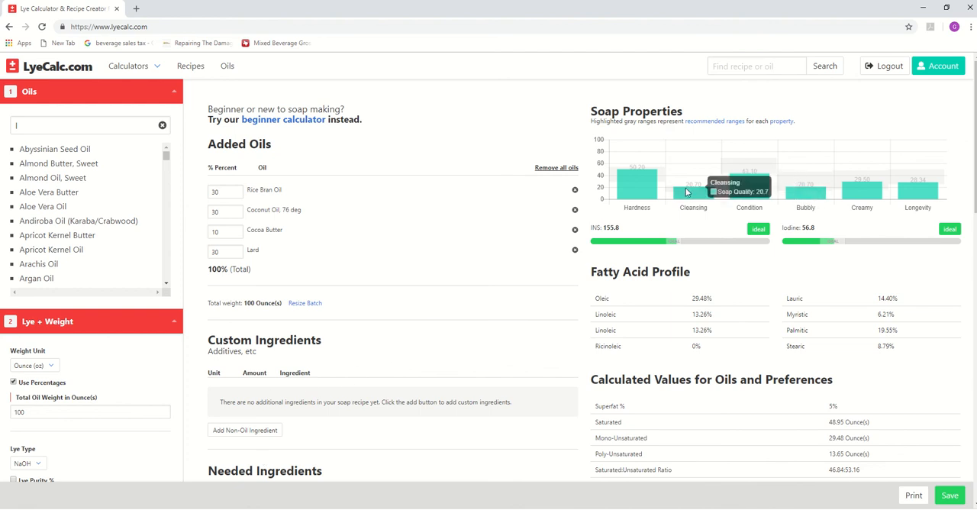
# - Add a custom non-oil ingredient of 3 tsp named "sugar to the lye water"
pyautogui.click(263, 433)
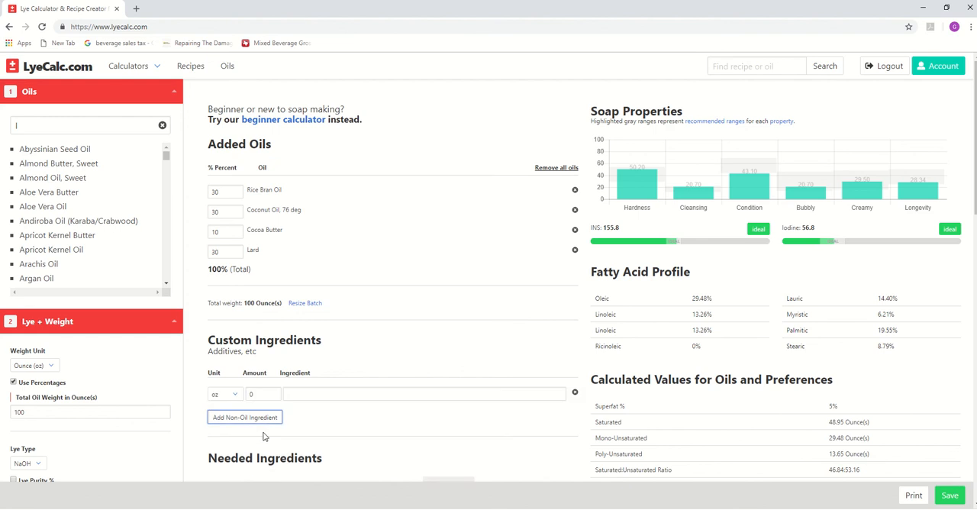
pyautogui.click(226, 397)
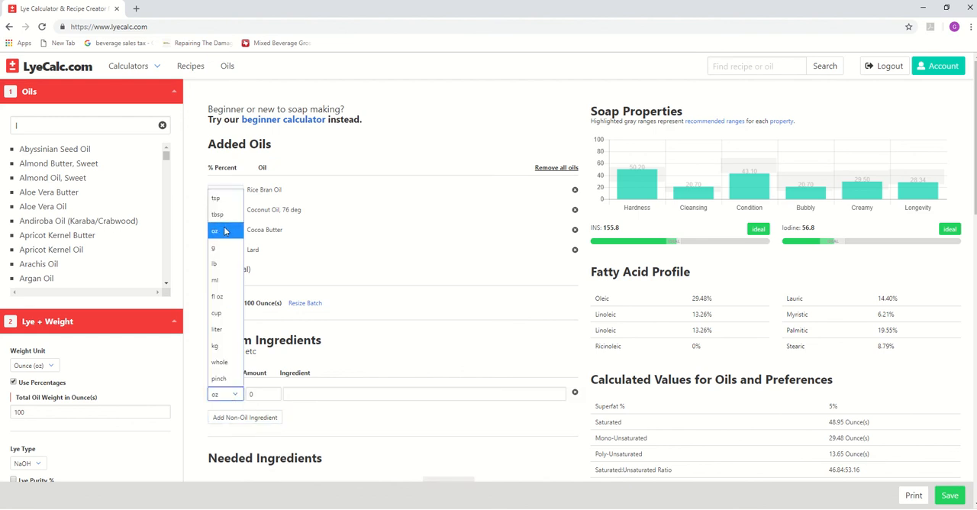
pyautogui.click(218, 199)
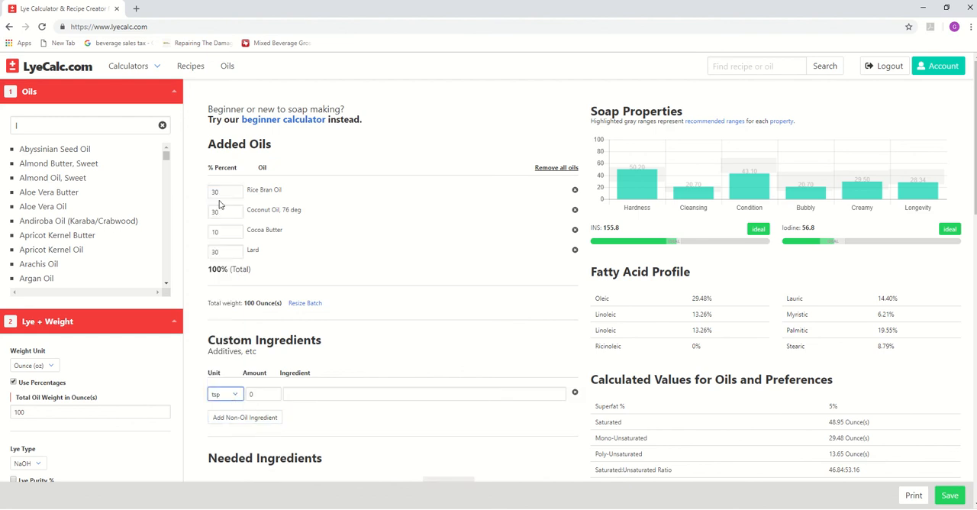
pyautogui.doubleClick(252, 394)
pyautogui.write('3')
pyautogui.click(309, 395)
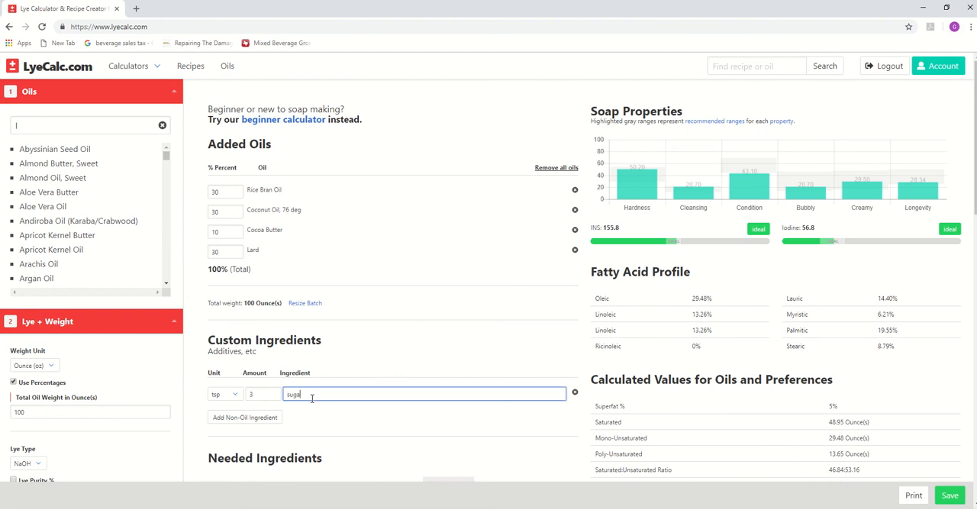
pyautogui.write('sugar to the lye water')
# - Try lye concentrations of 35%, 30% and 32% to compare the required water amounts
pyautogui.scroll(-4, 343, 349)
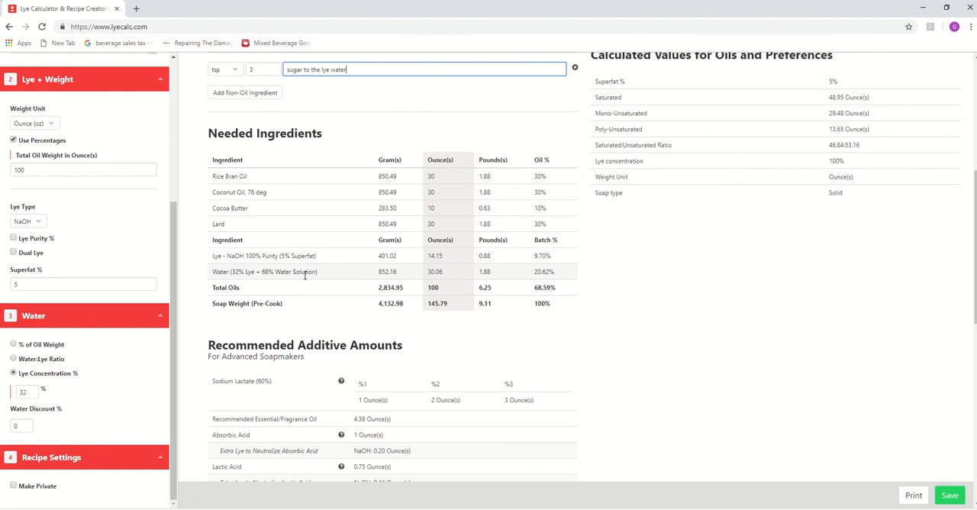
pyautogui.doubleClick(25, 392)
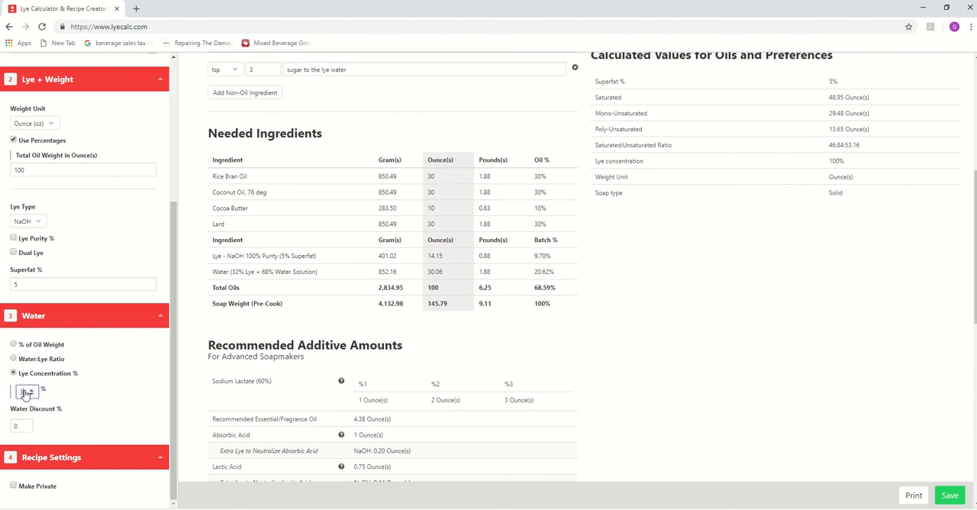
pyautogui.write('3')
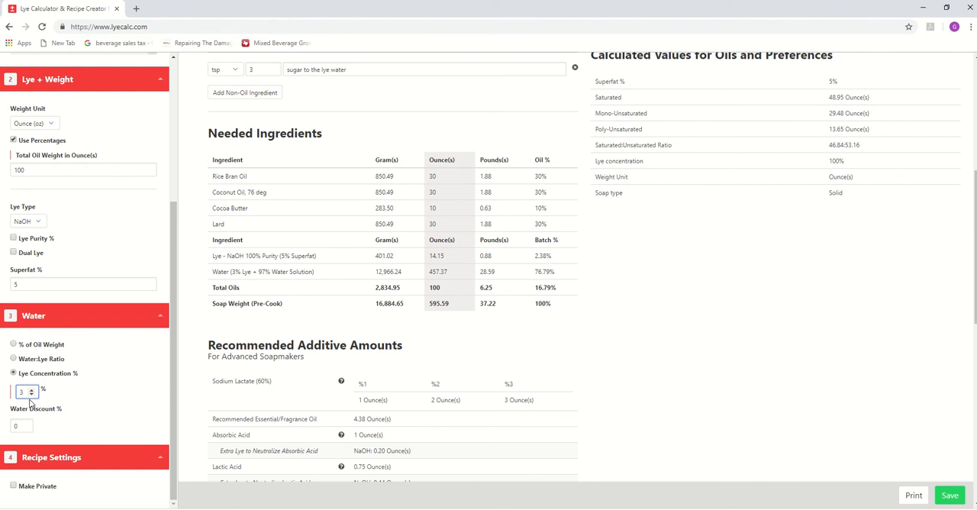
pyautogui.write('5')
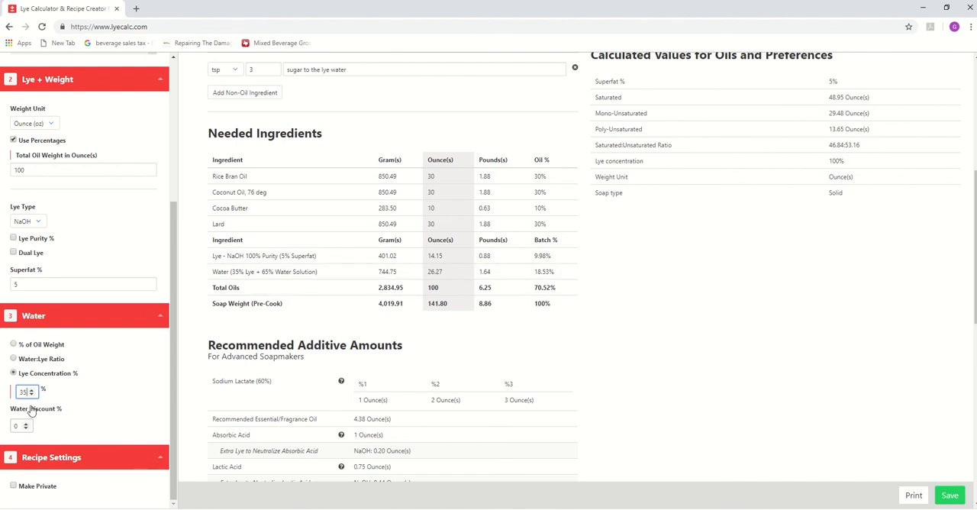
pyautogui.press('BackSpace')
pyautogui.write('0')
pyautogui.press('BackSpace')
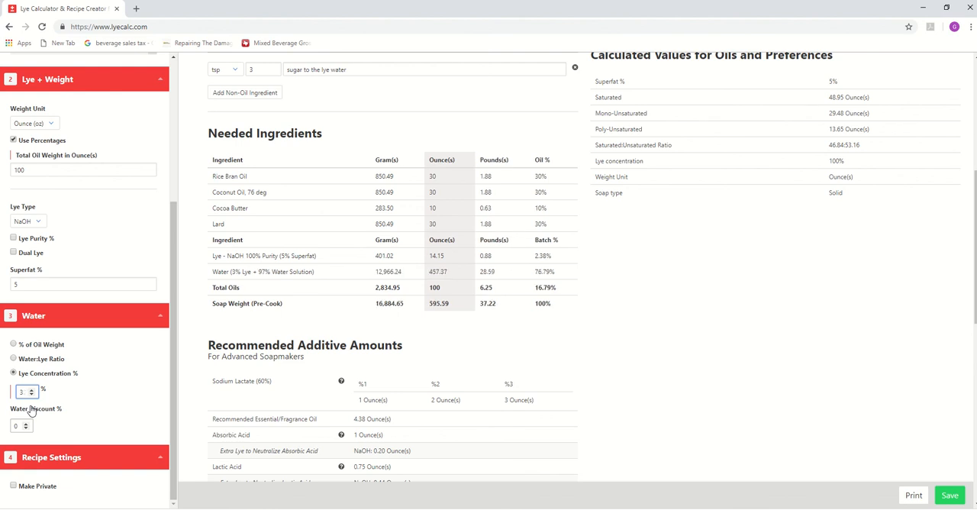
pyautogui.write('2')
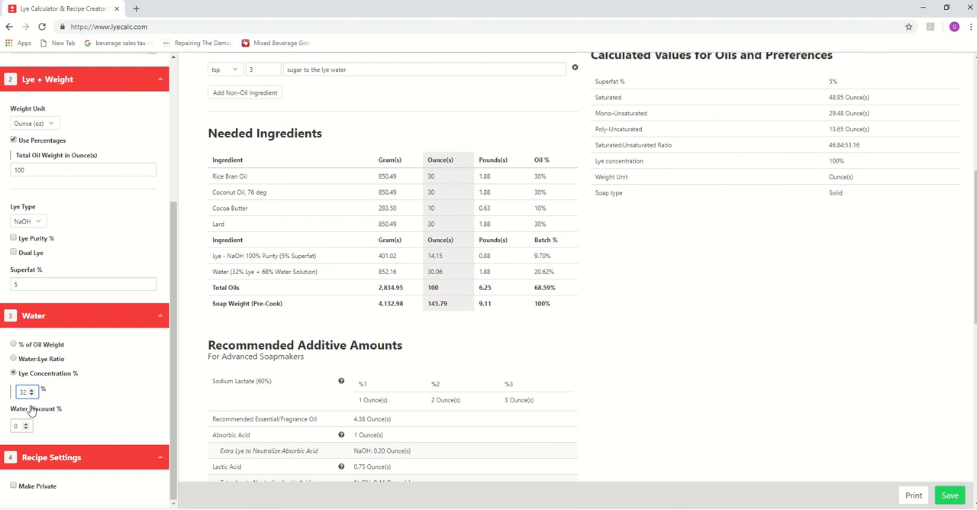
# - Try lye concentrations of 35% and 40% to check how the water amount changes
pyautogui.press('BackSpace')
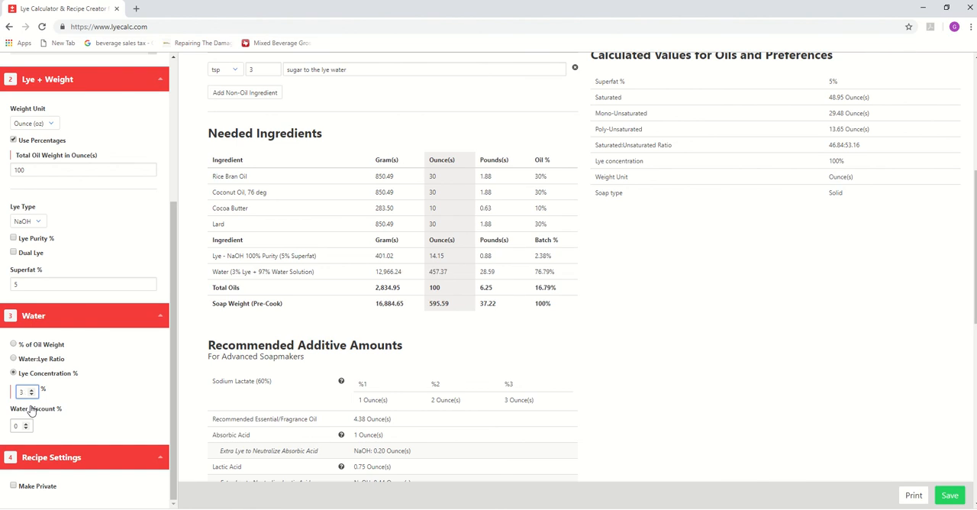
pyautogui.write('35')
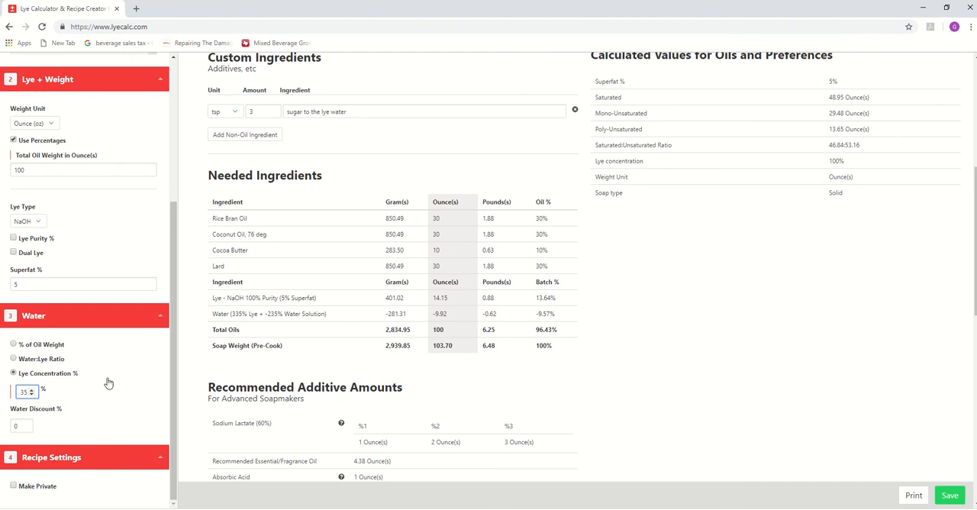
pyautogui.click(30, 391)
pyautogui.write('40')
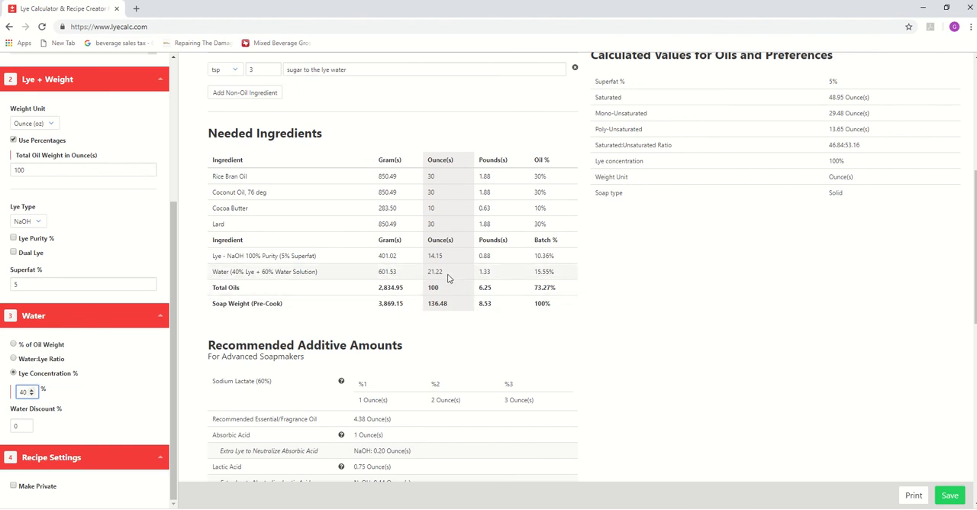
# - Set the lye concentration to 33%
pyautogui.press('BackSpace')
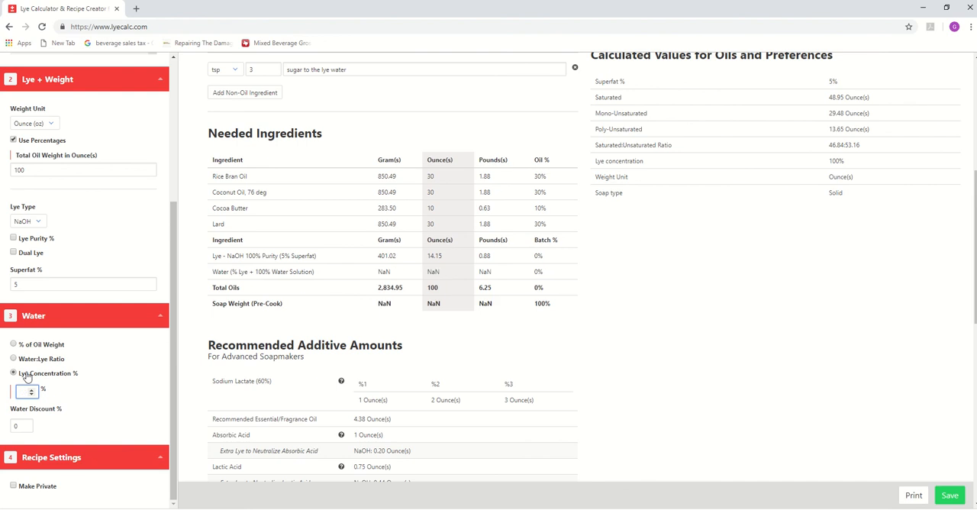
pyautogui.write('3')
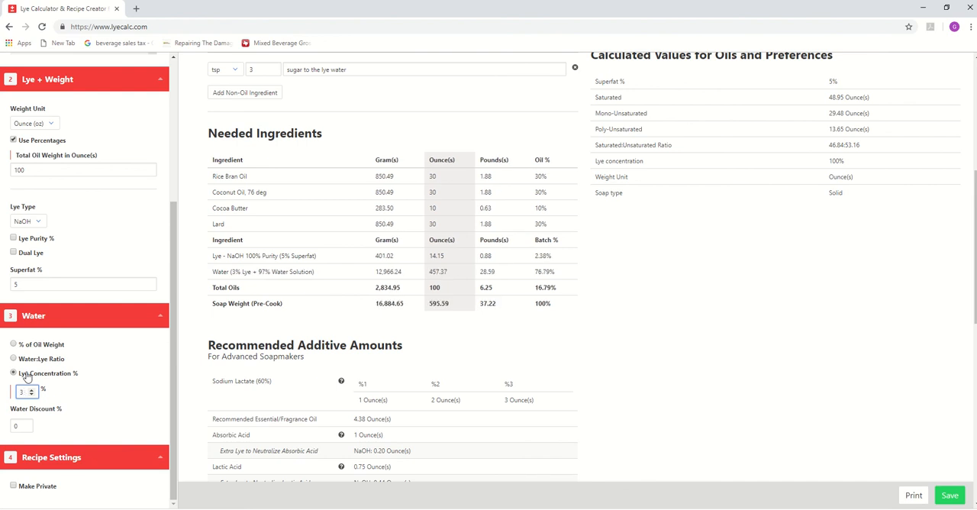
pyautogui.write('32')
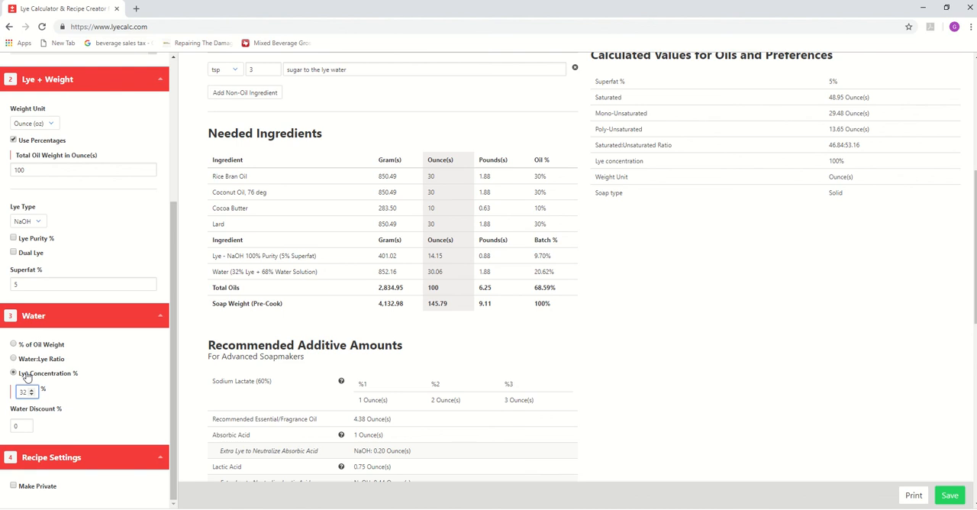
pyautogui.press('BackSpace')
pyautogui.write('3')
# - Enter "Mini master soap batch" as the recipe title
pyautogui.scroll(-4, 286, 357)
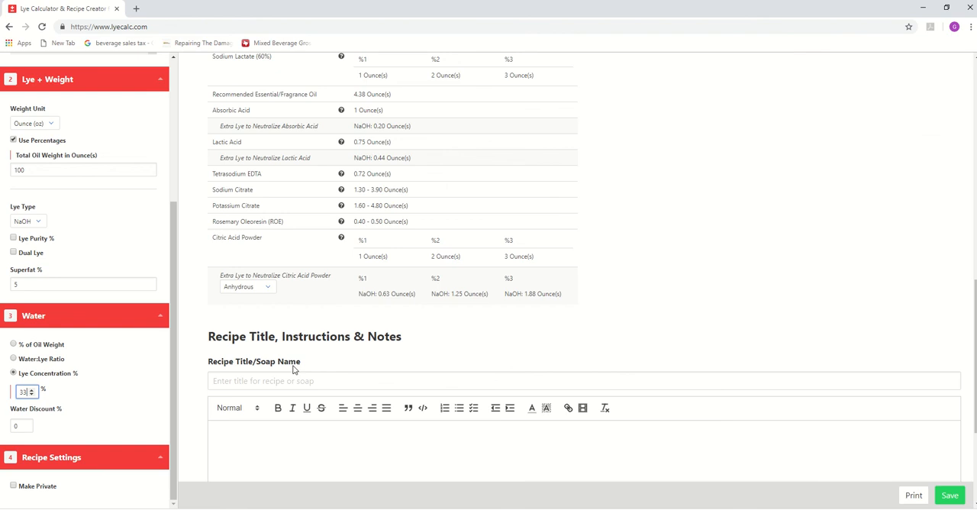
pyautogui.click(275, 380)
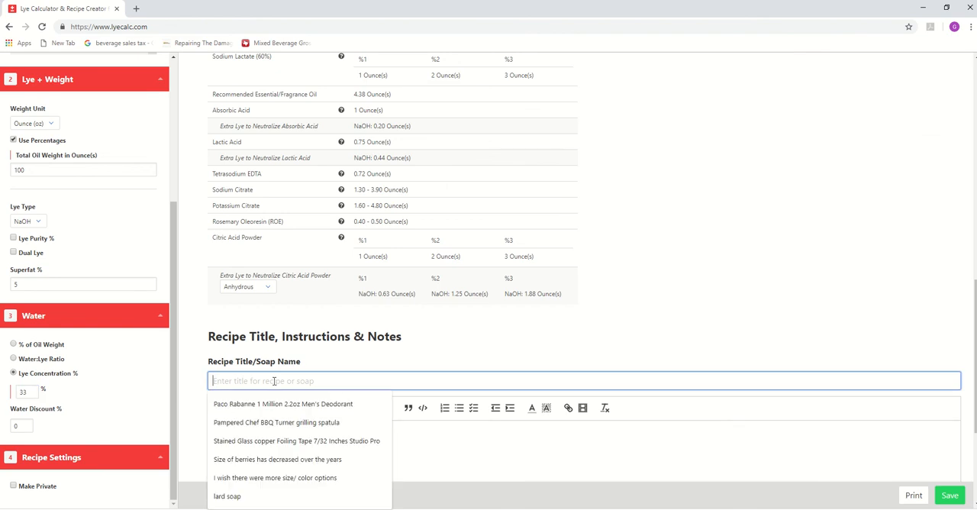
pyautogui.write('M')
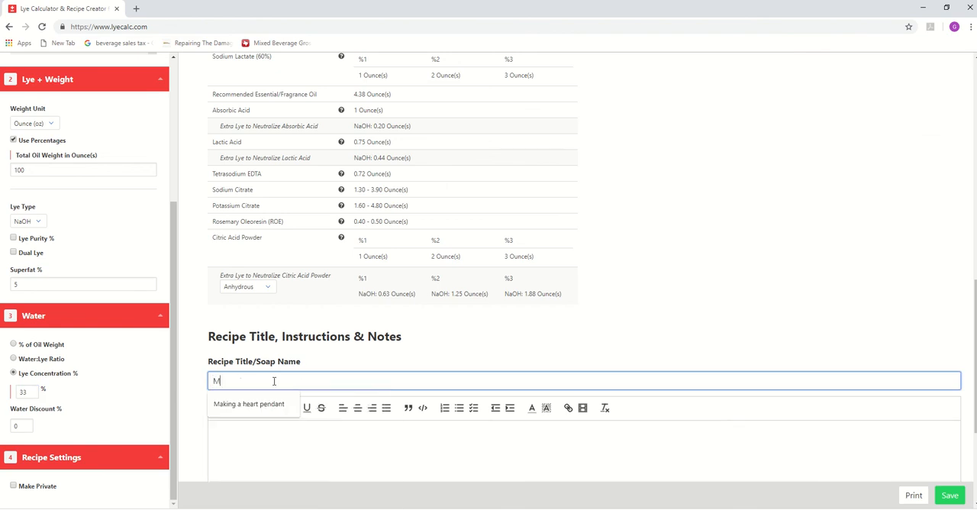
pyautogui.write('i')
pyautogui.press('BackSpace')
pyautogui.write('ini masat')
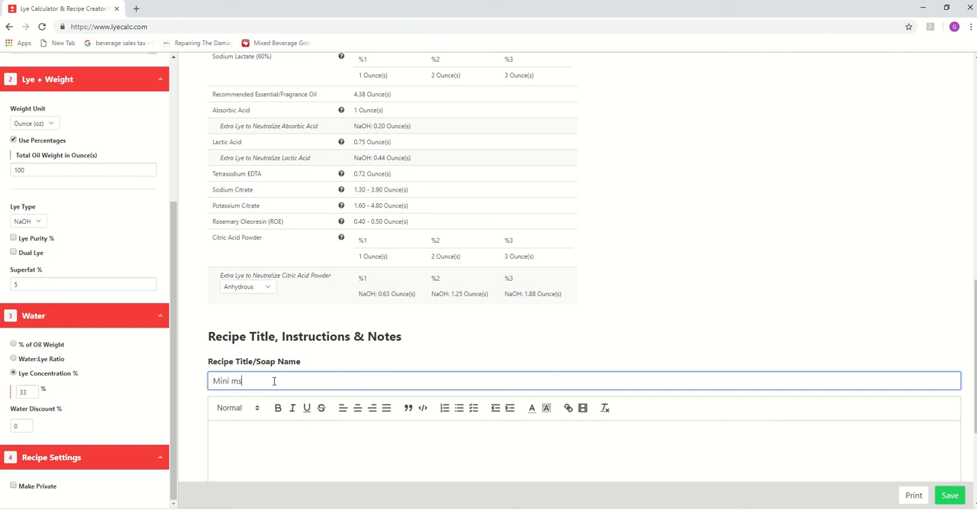
pyautogui.write('e')
pyautogui.press('BackSpace')
pyautogui.press('BackSpace')
pyautogui.press('BackSpace')
pyautogui.write('ter soap')
pyautogui.scroll(-1, 489, 381)
pyautogui.scroll(-3, 485, 386)
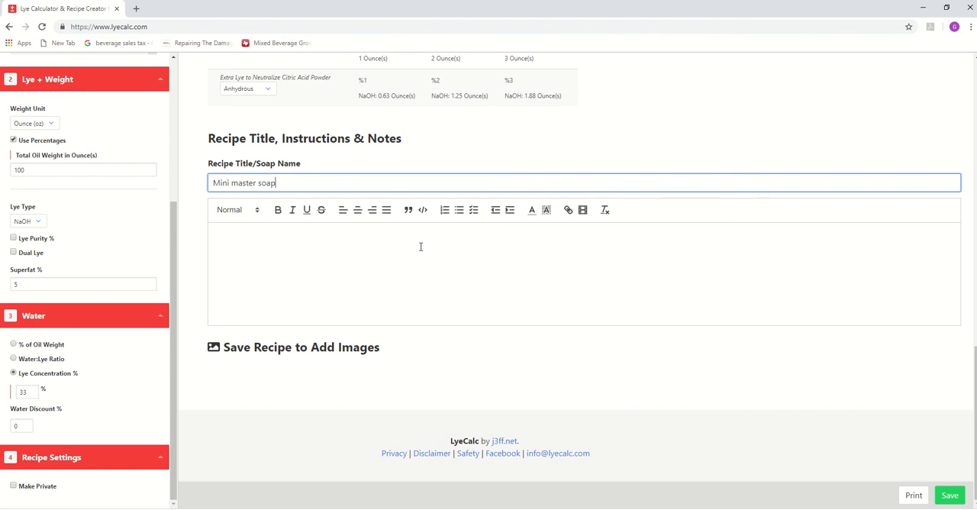
pyautogui.press('BackSpace')
pyautogui.press('BackSpace')
pyautogui.write('ap batch')
# - Save the new soap recipe
pyautogui.scroll(1, 420, 246)
pyautogui.scroll(4, 420, 247)
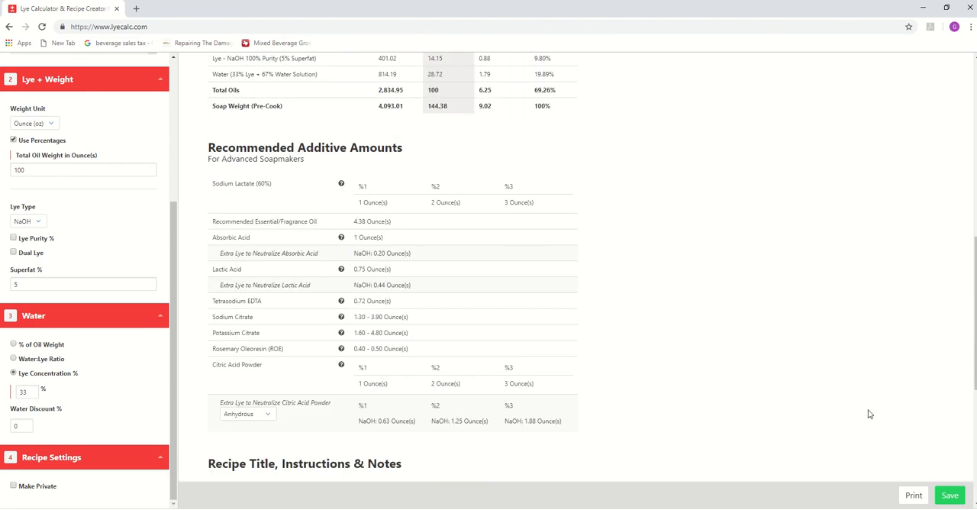
pyautogui.click(960, 500)
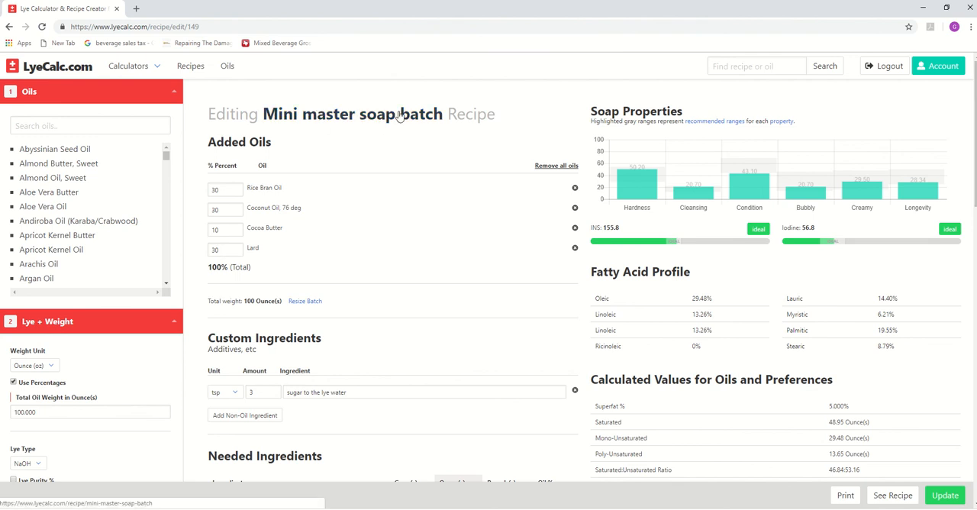
# - Resize the batch to a desired pre-cook soap weight of 50 ounces and update the saved recipe
pyautogui.click(312, 304)
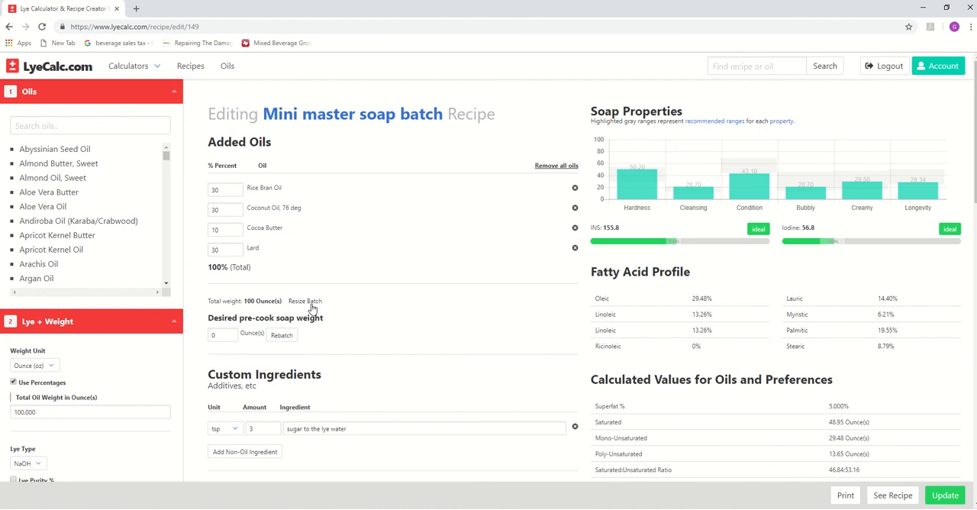
pyautogui.click(215, 336)
pyautogui.write('50')
pyautogui.click(282, 336)
pyautogui.scroll(-4, 328, 307)
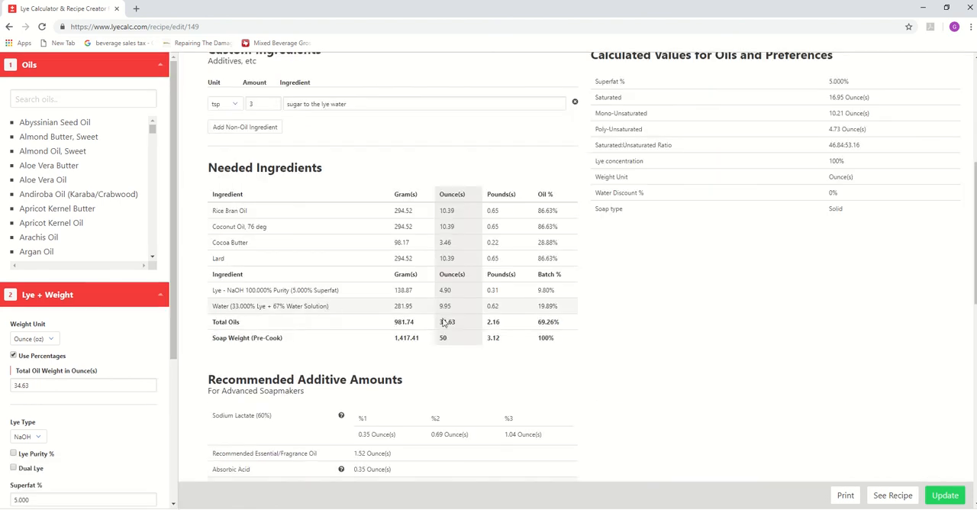
pyautogui.click(943, 496)
pyautogui.scroll(5, 644, 372)
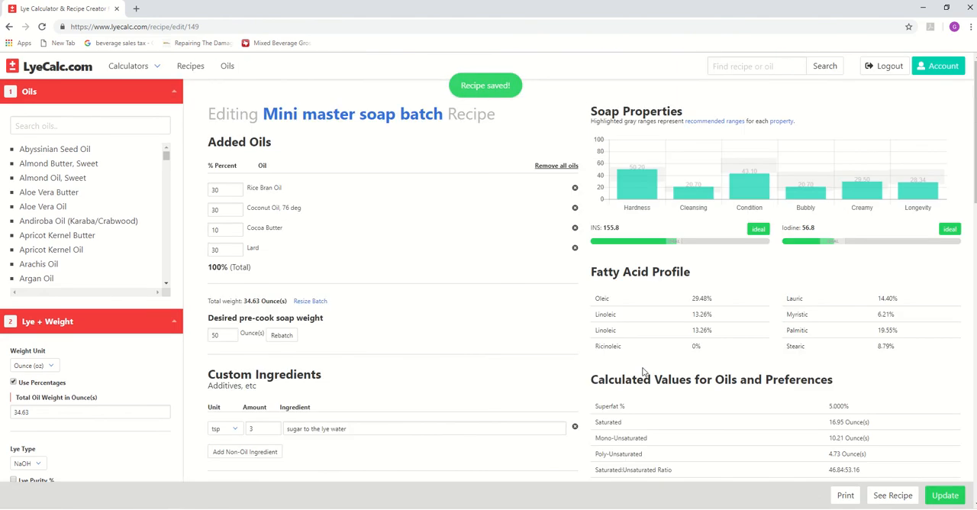
pyautogui.scroll(-5, 644, 372)
pyautogui.scroll(5, 644, 371)
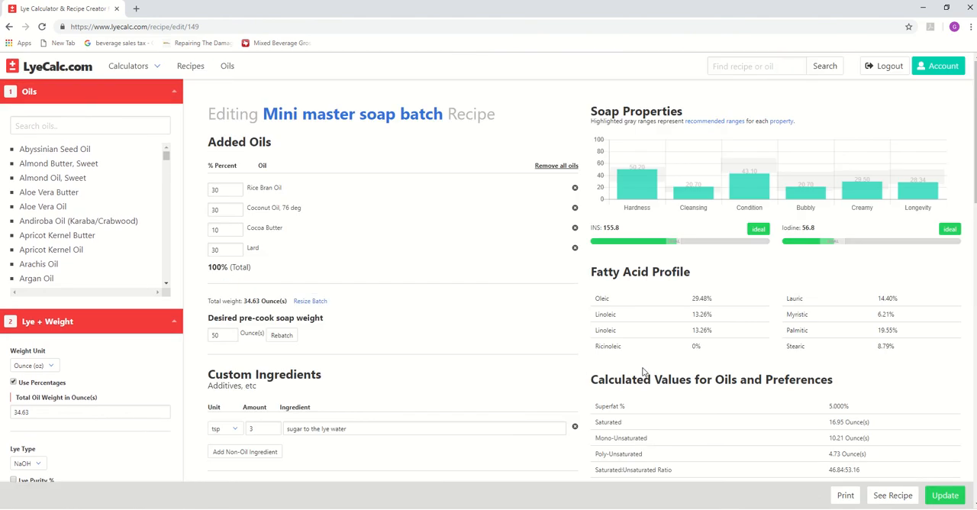